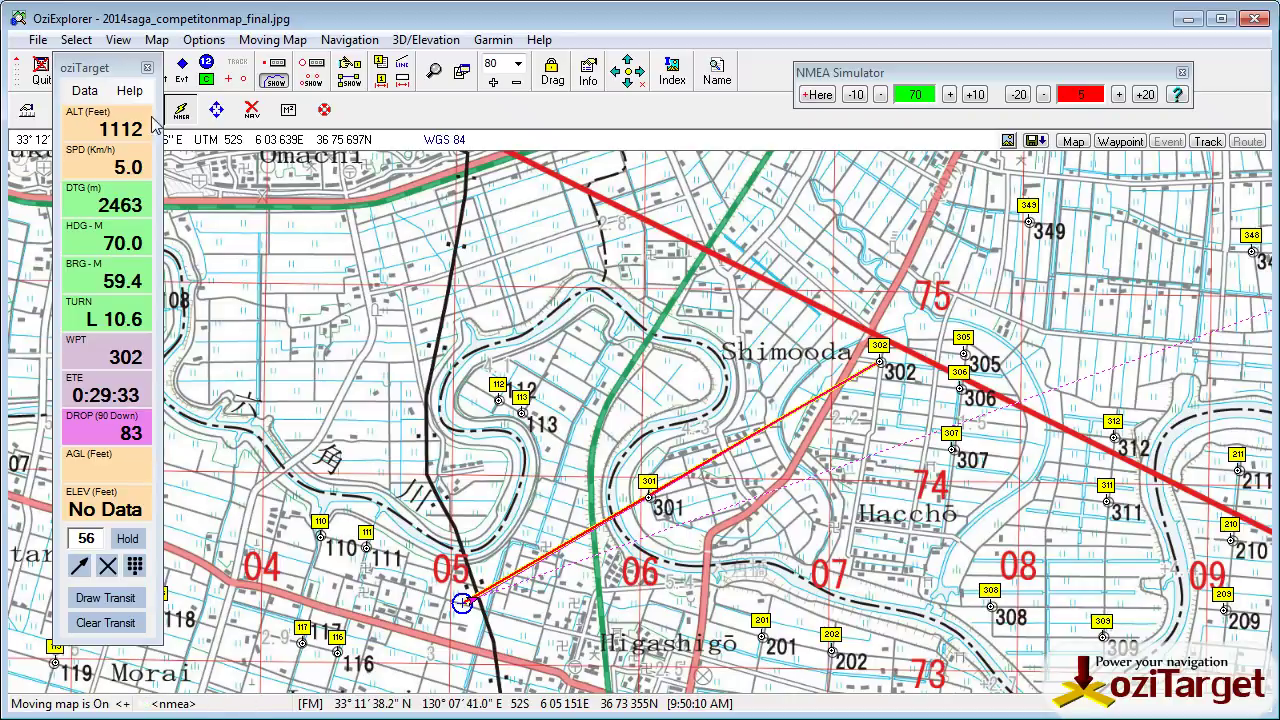
Step: Open Multiple Targets from the oziTarget Data menu to list waypoint 302's ETE, DTG and bearing
click(84, 90)
click(125, 180)
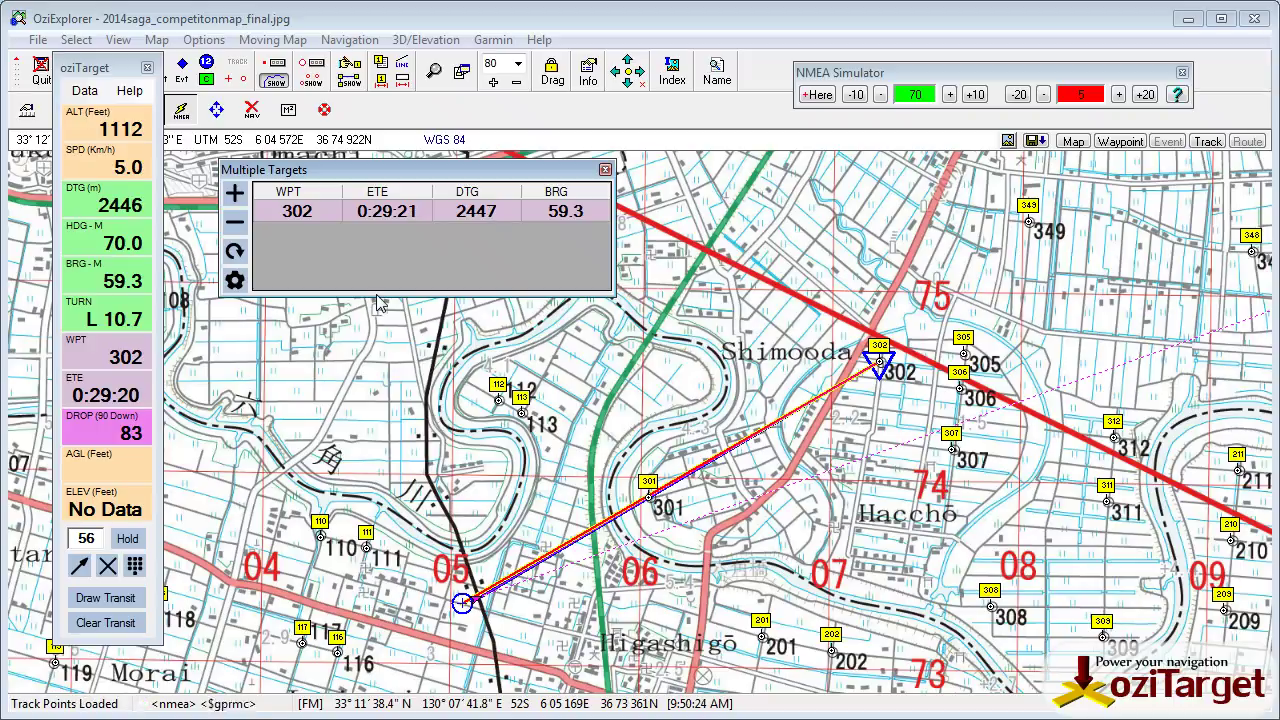
Step: Add waypoints 307, 311 and 349 as new target rows by picking each on the map
click(237, 198)
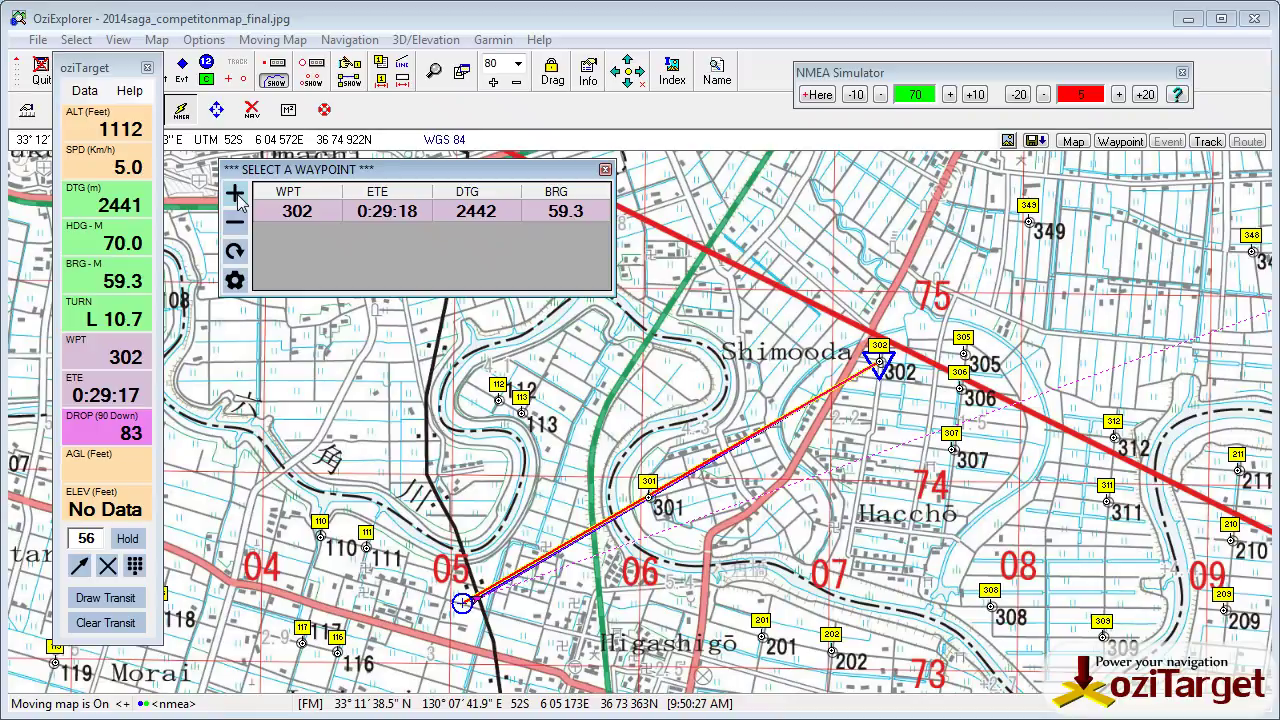
click(953, 452)
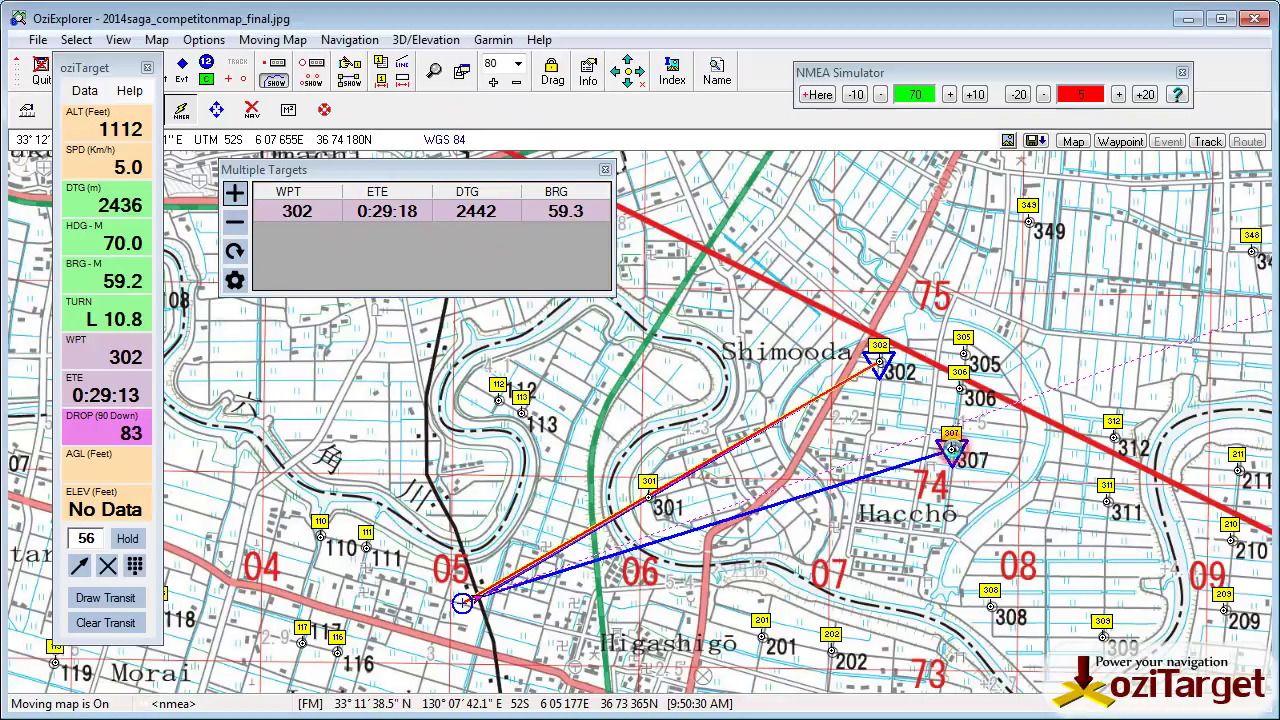
click(235, 197)
click(1106, 506)
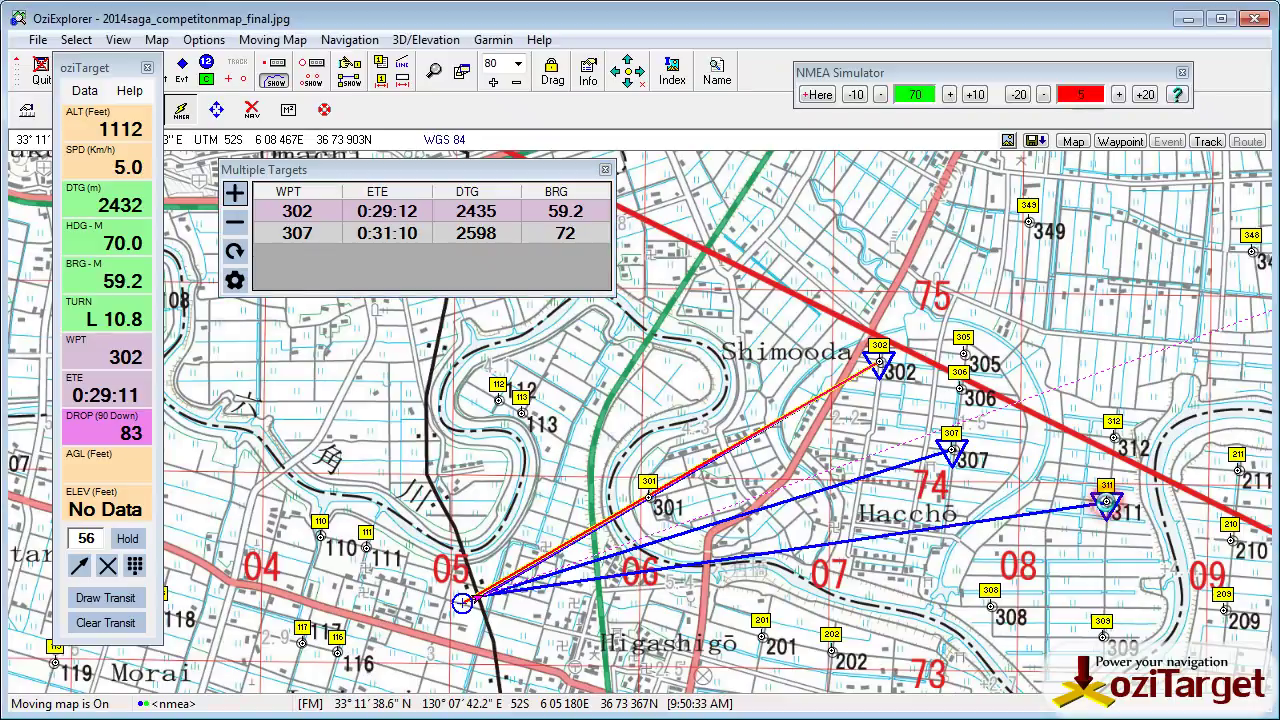
click(235, 193)
click(1028, 222)
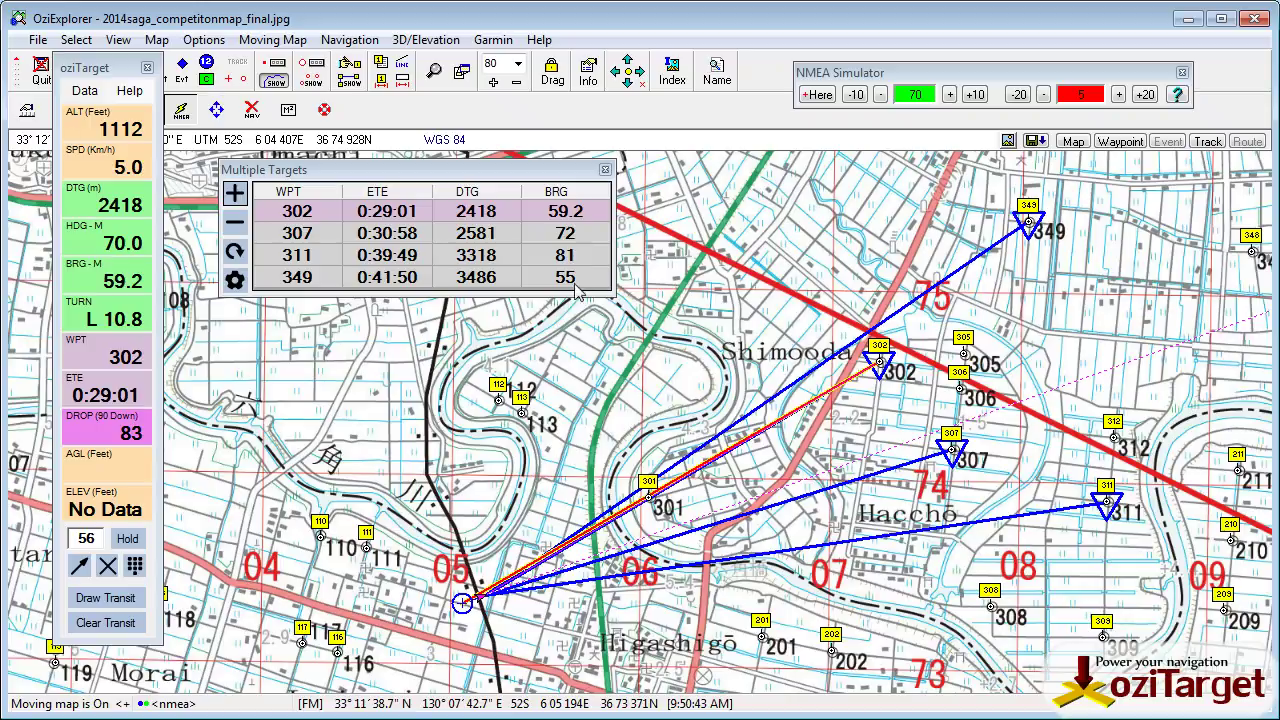
Step: Sort targets by DTG, ETE and waypoint number, finishing with bearing order 349, 302, 307, 311
click(476, 208)
click(479, 194)
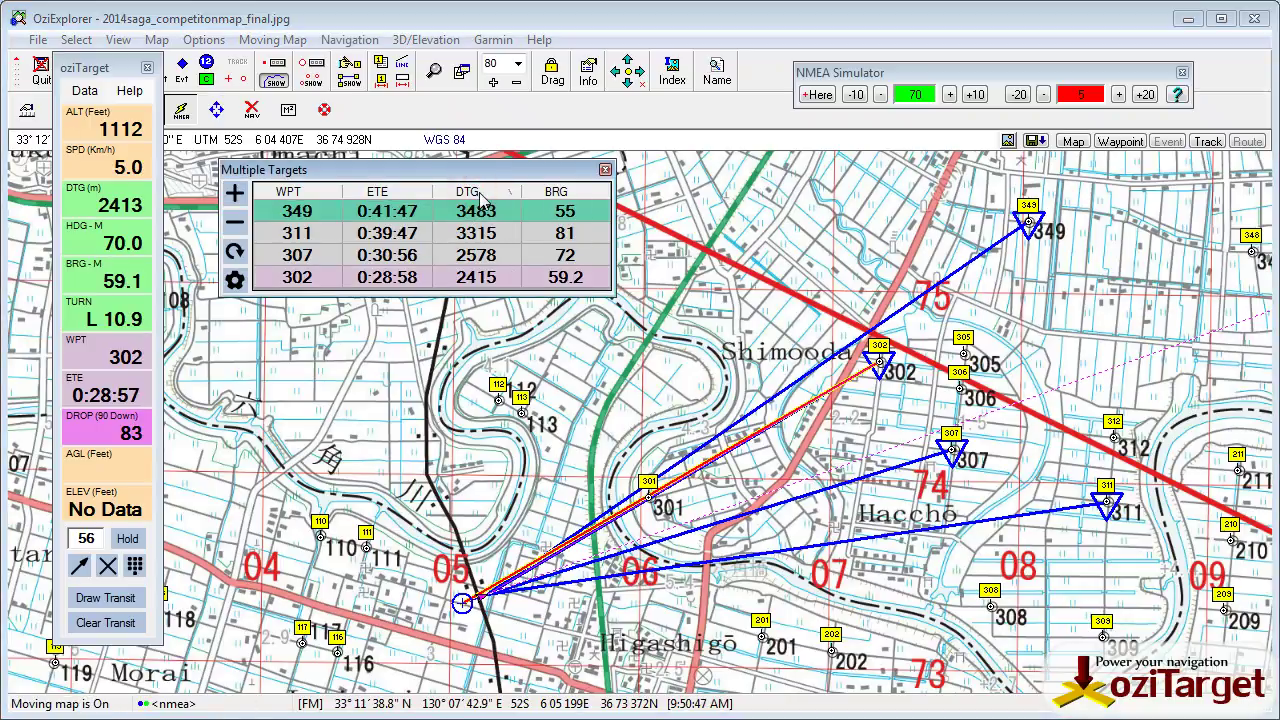
click(395, 194)
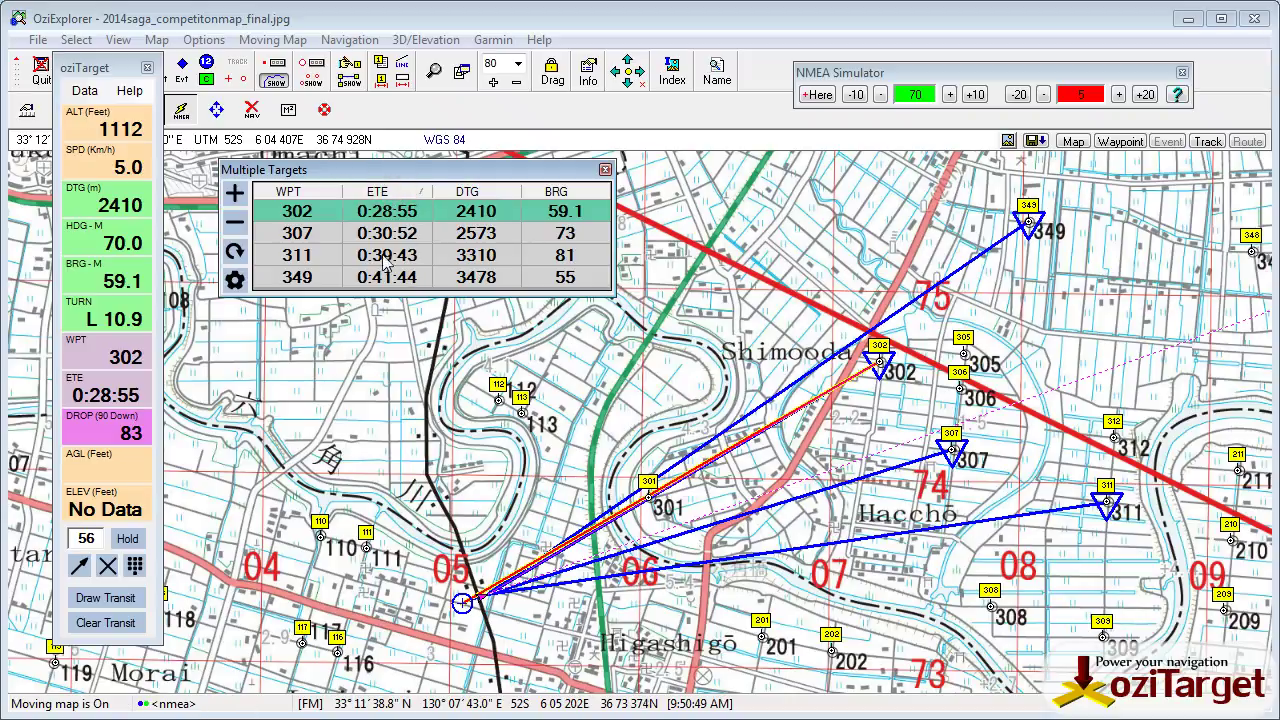
click(283, 194)
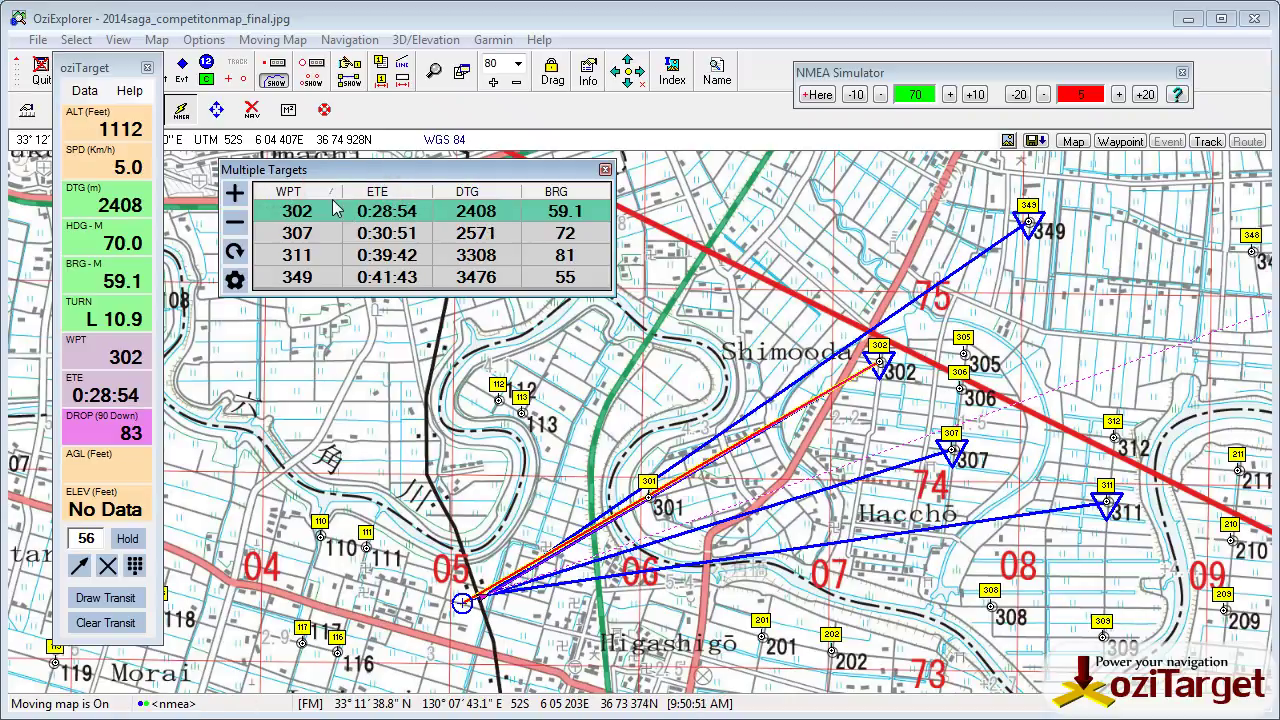
click(289, 194)
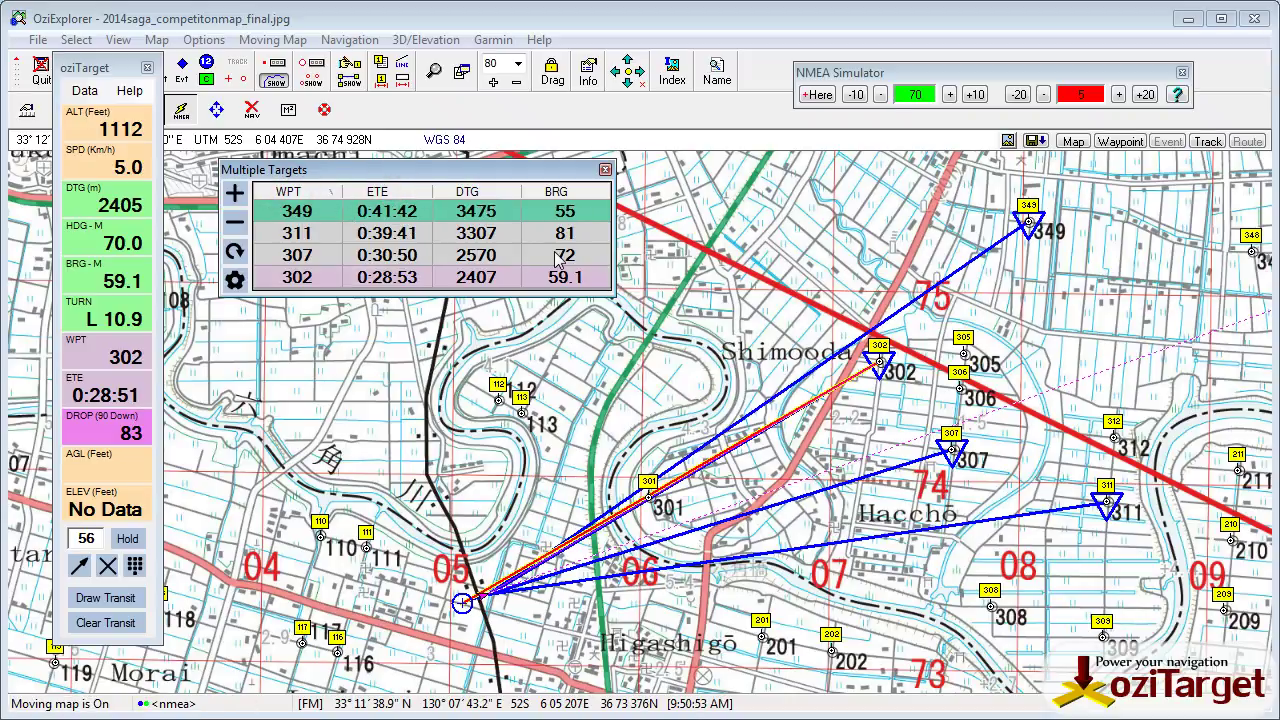
click(467, 193)
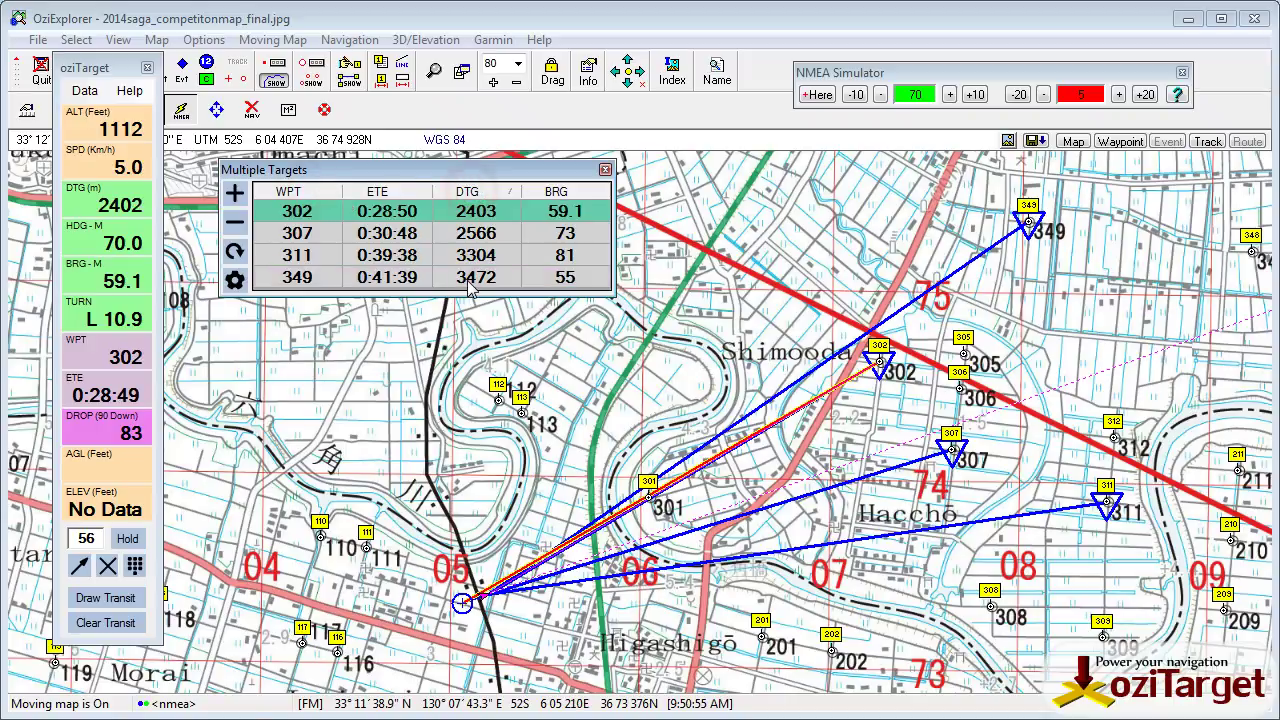
click(554, 193)
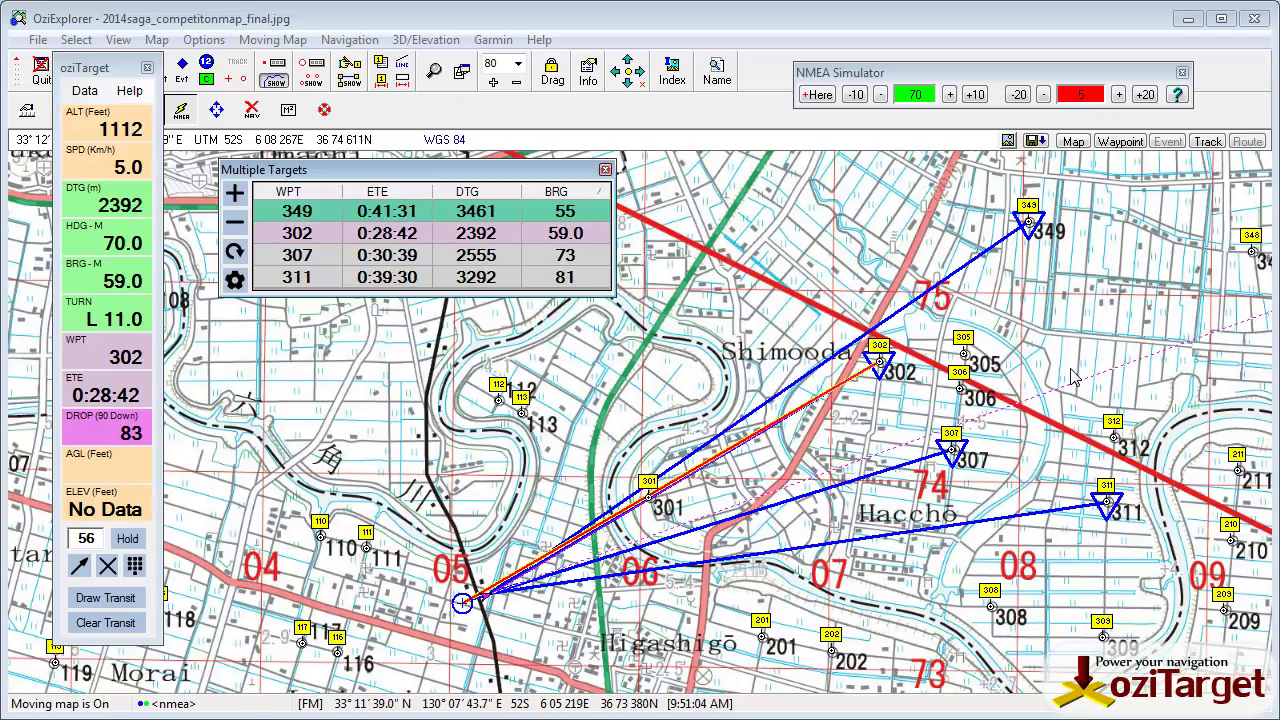
Step: Show the settings and toggle target lines off, on and cleared, then redraw lines and markers to all targets
click(235, 282)
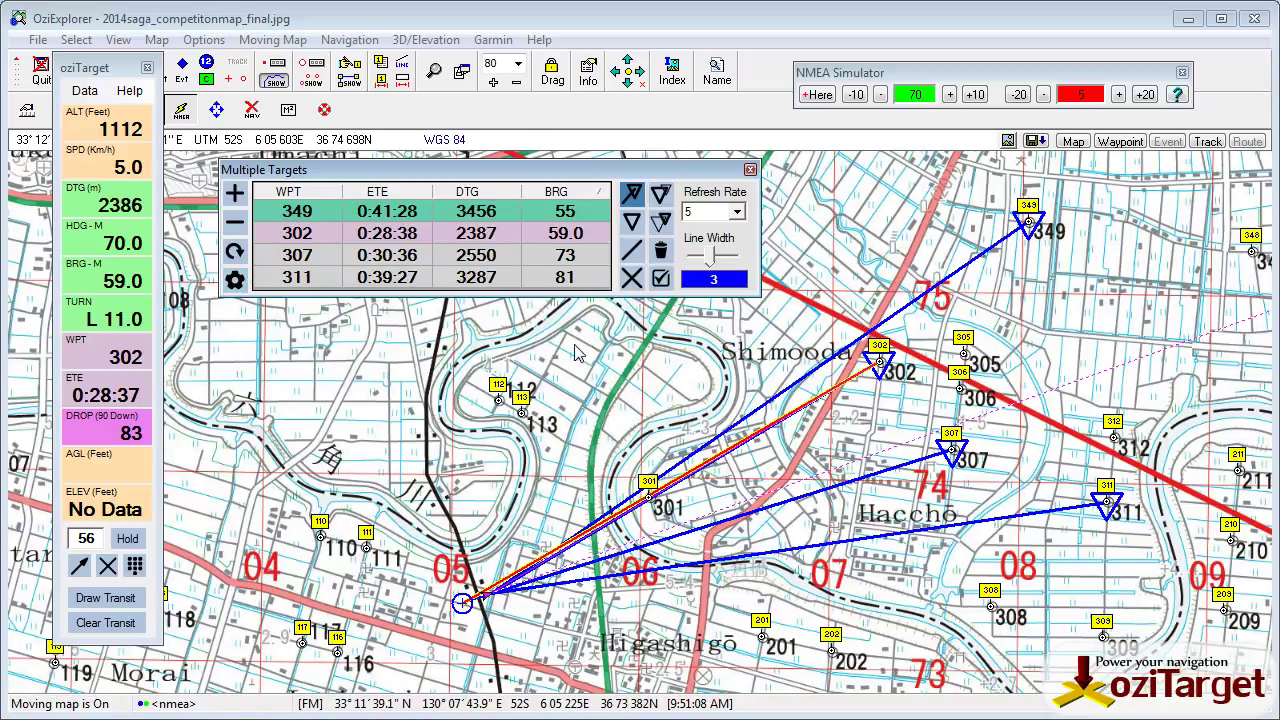
click(632, 223)
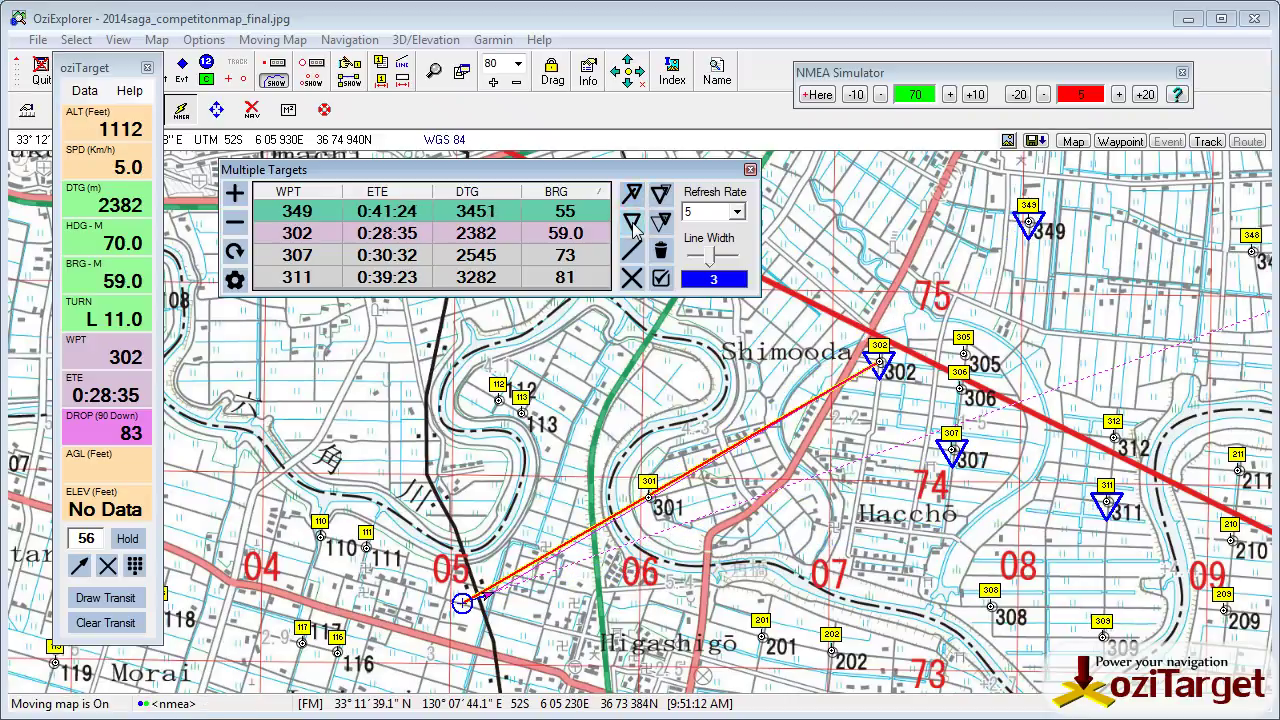
click(632, 252)
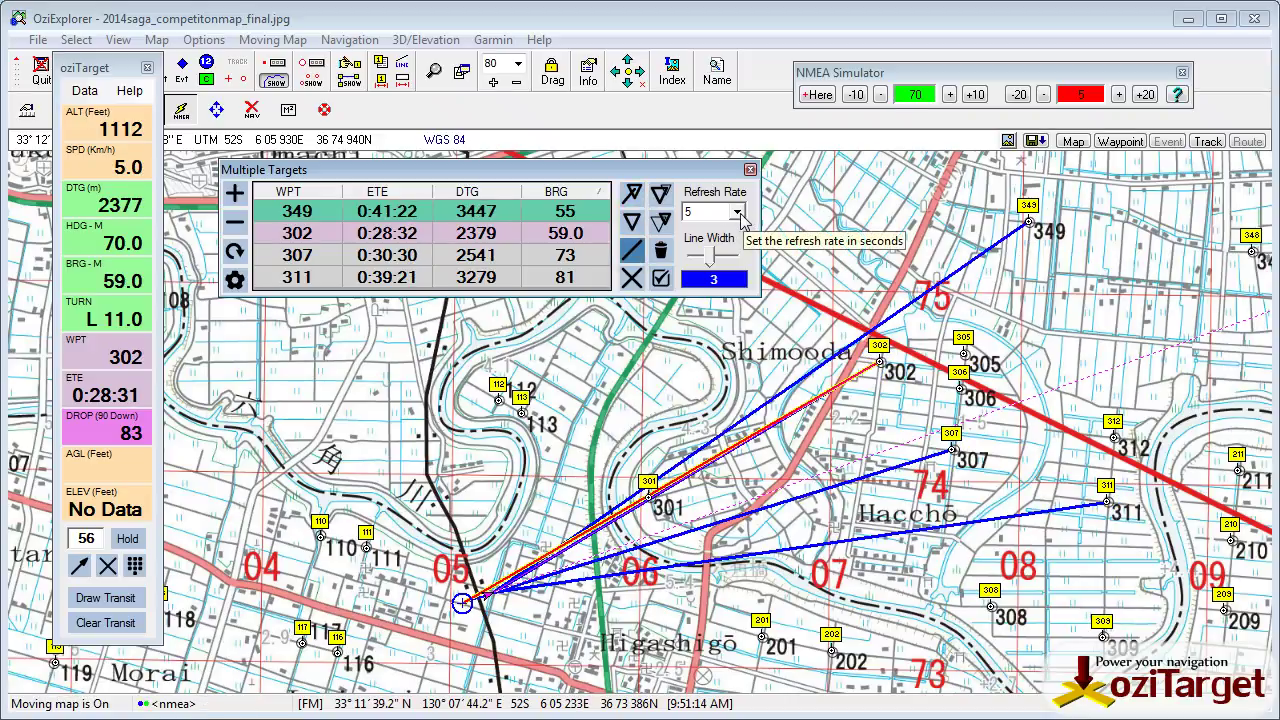
click(634, 281)
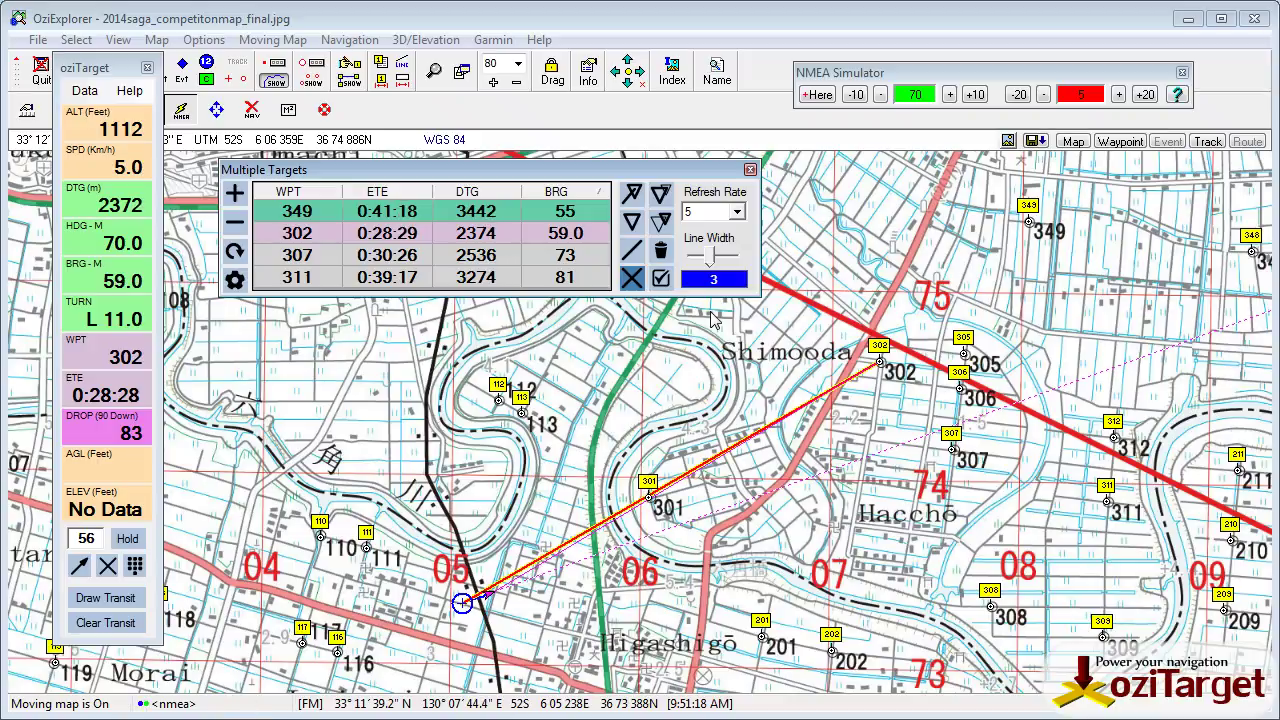
click(632, 198)
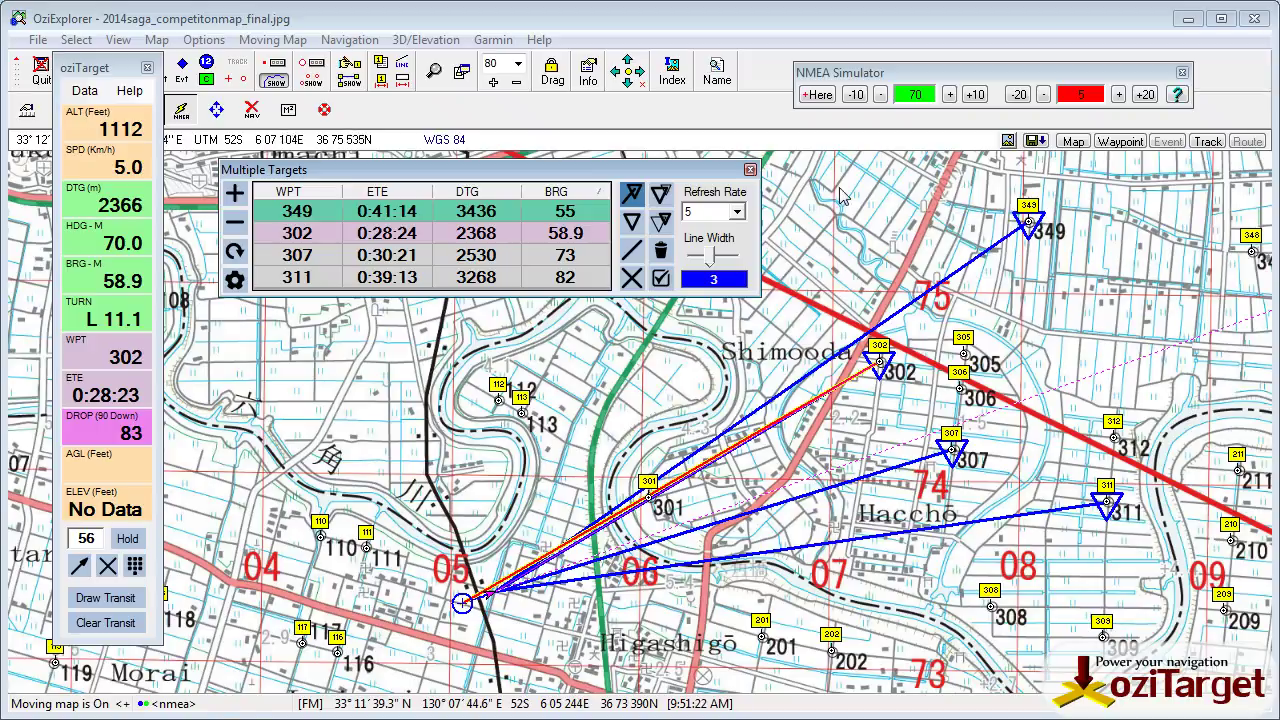
Step: Adjust the target ID marker size and line width (back to 3), and bring up the line colour picker
click(660, 193)
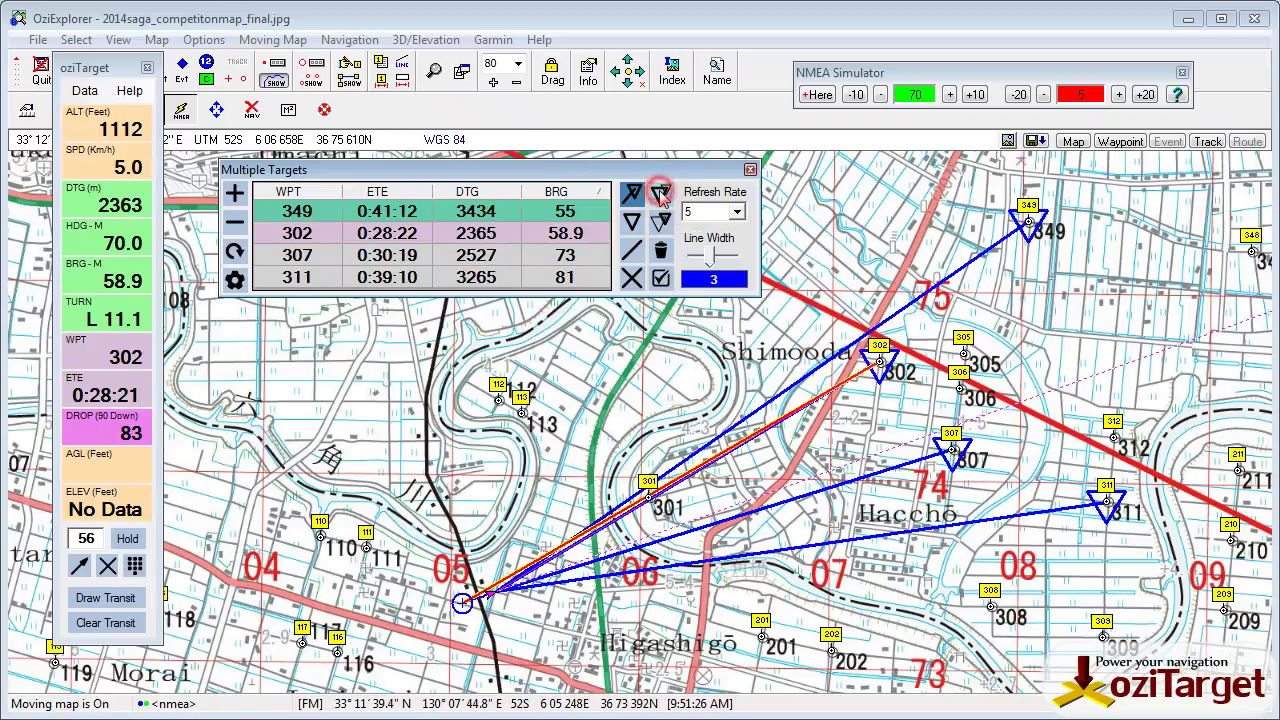
click(660, 220)
click(660, 220)
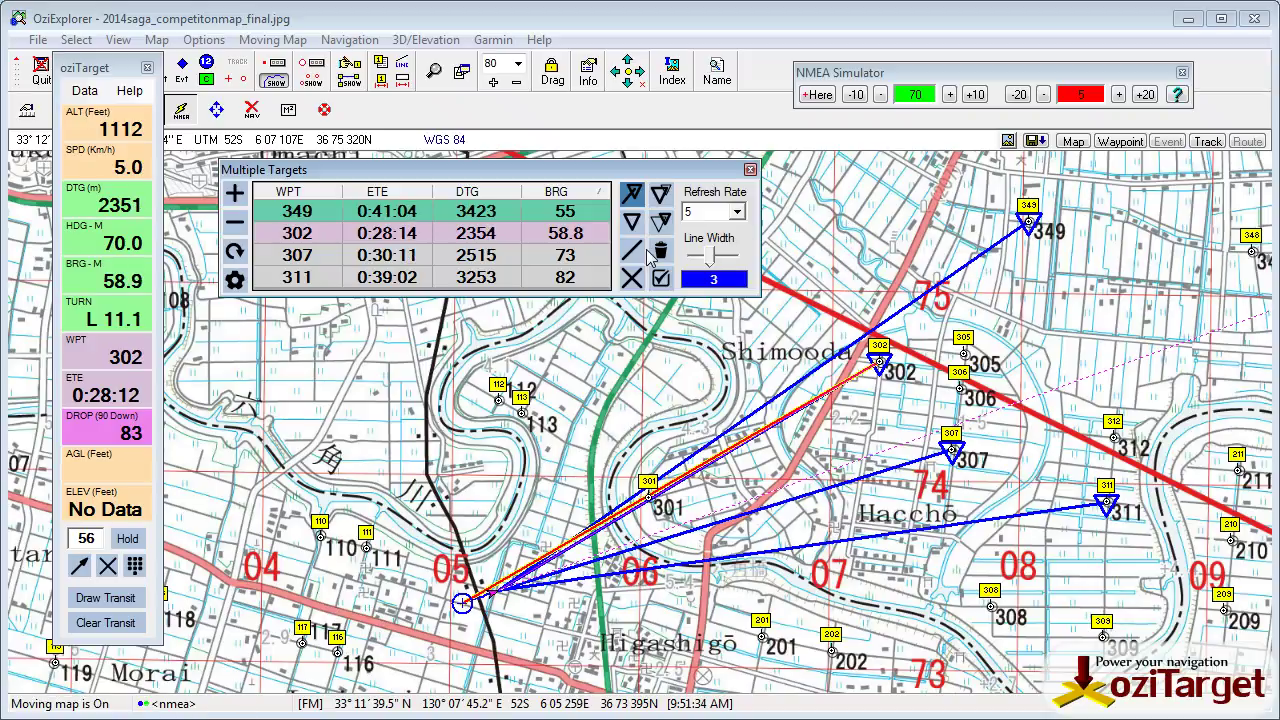
mouse_move(711, 259)
mouse_down()
mouse_move(692, 259)
mouse_move(738, 261)
mouse_move(722, 262)
mouse_up()
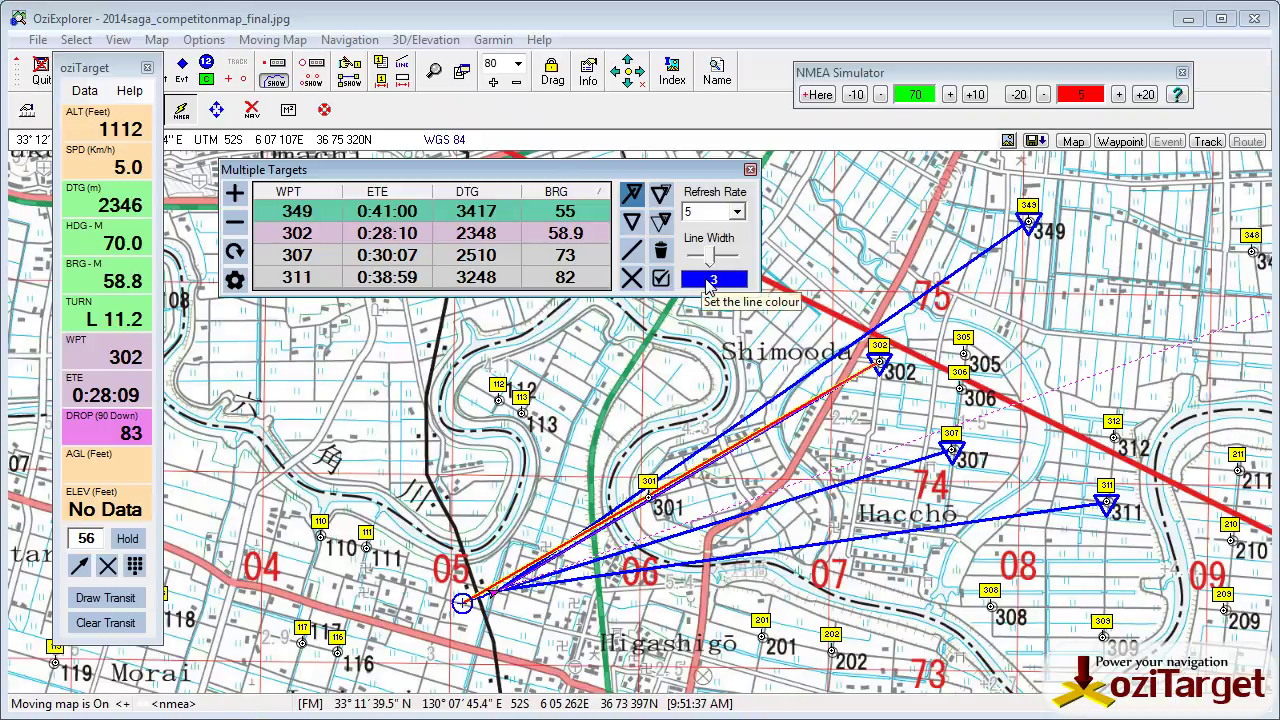
click(708, 280)
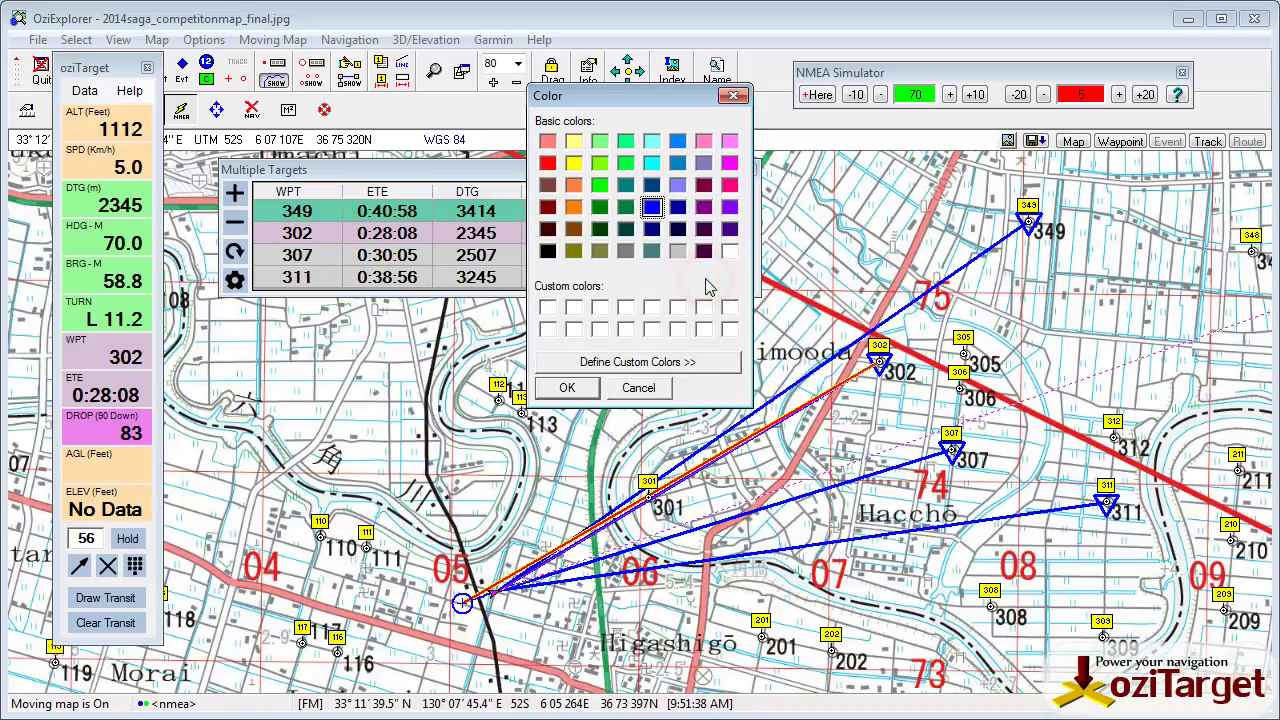
Step: Set the target line colour to dark green and leave the refresh rate at 5
click(625, 207)
click(583, 381)
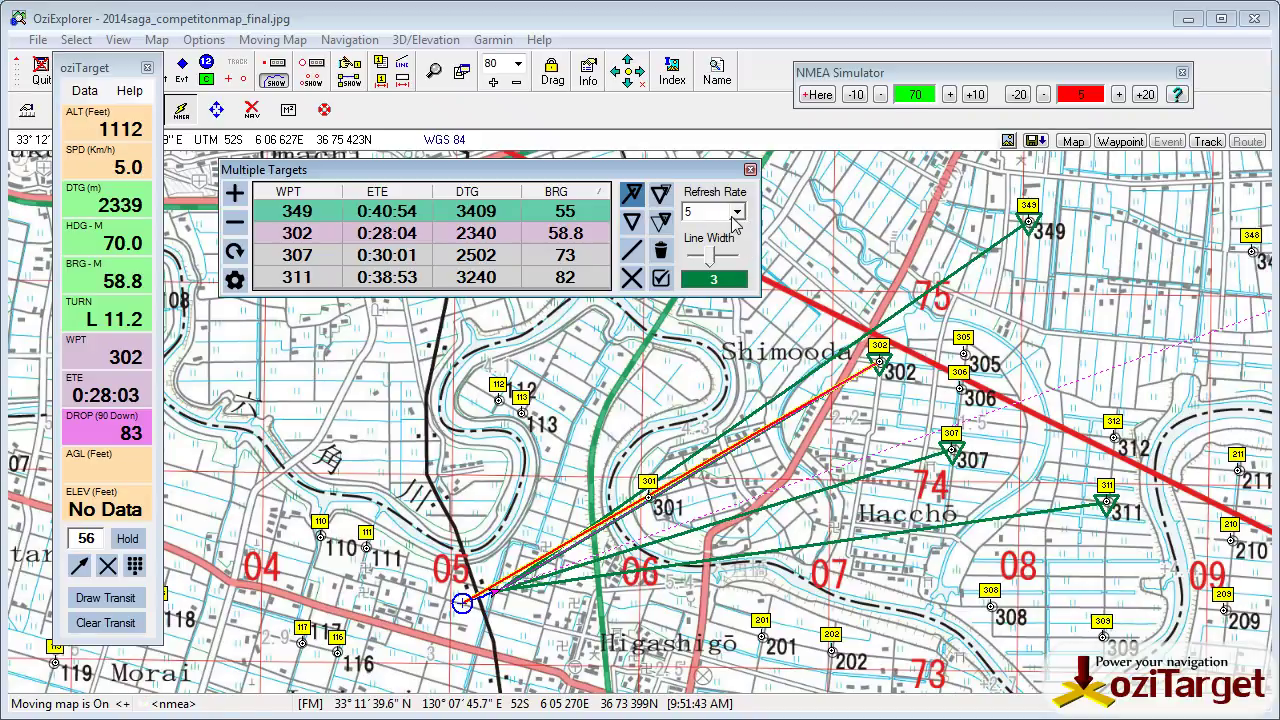
click(736, 212)
click(720, 181)
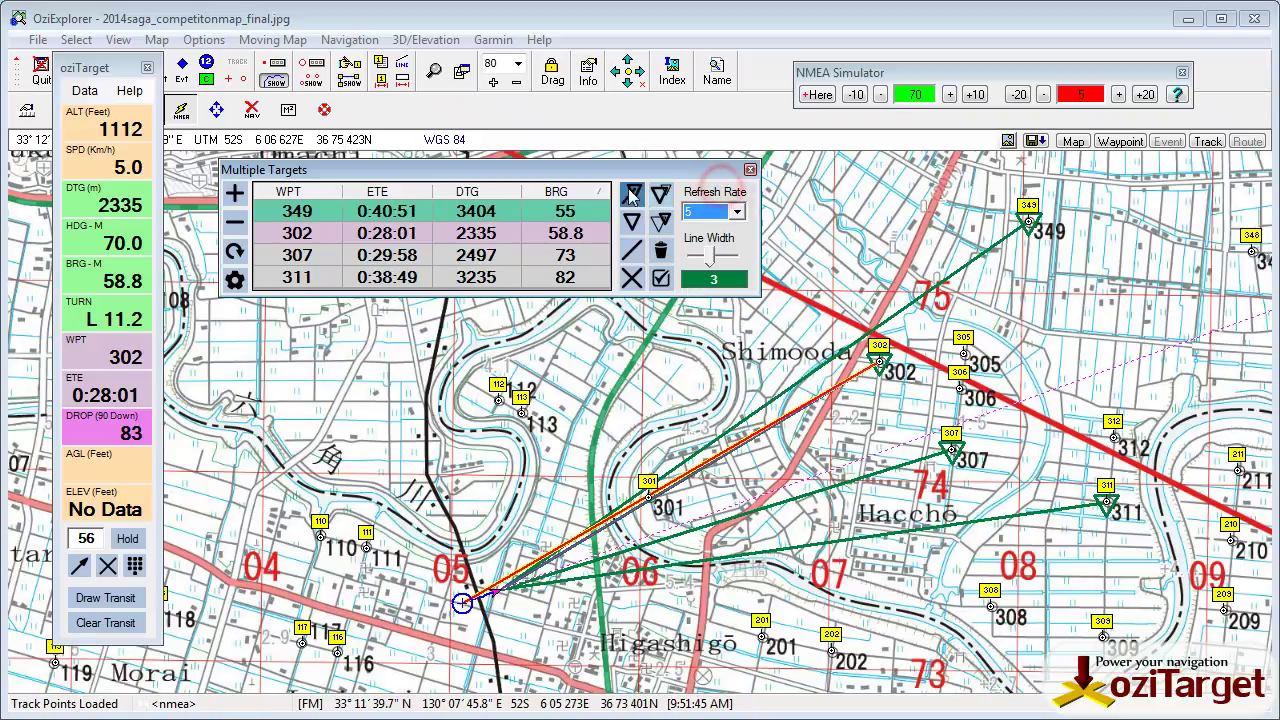
click(632, 193)
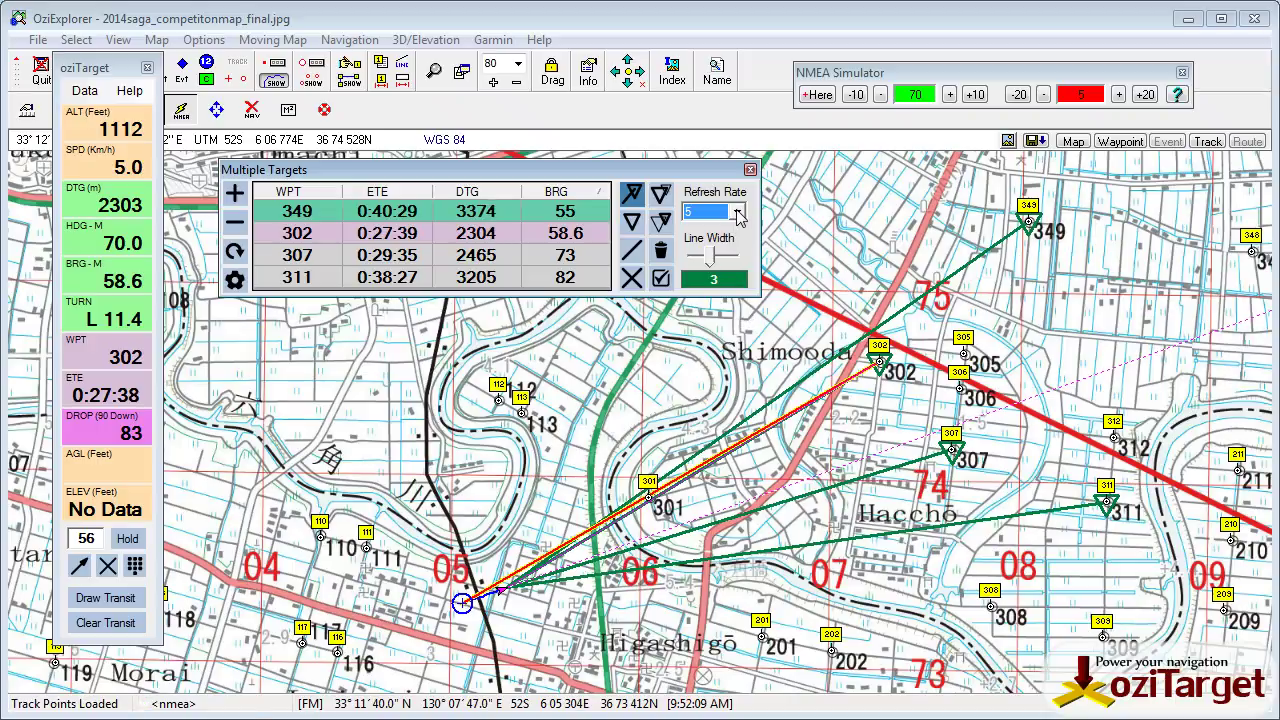
Step: Change the refresh rate to 1 second, then to 10 seconds
click(737, 213)
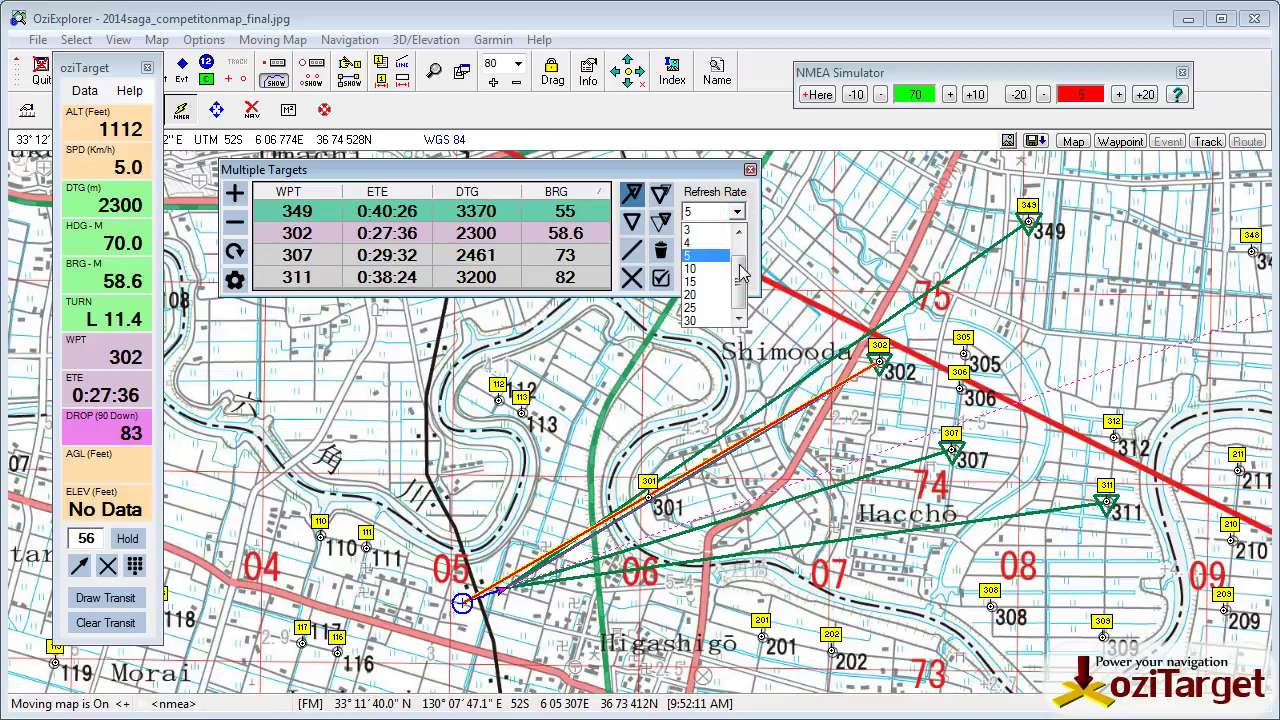
click(686, 232)
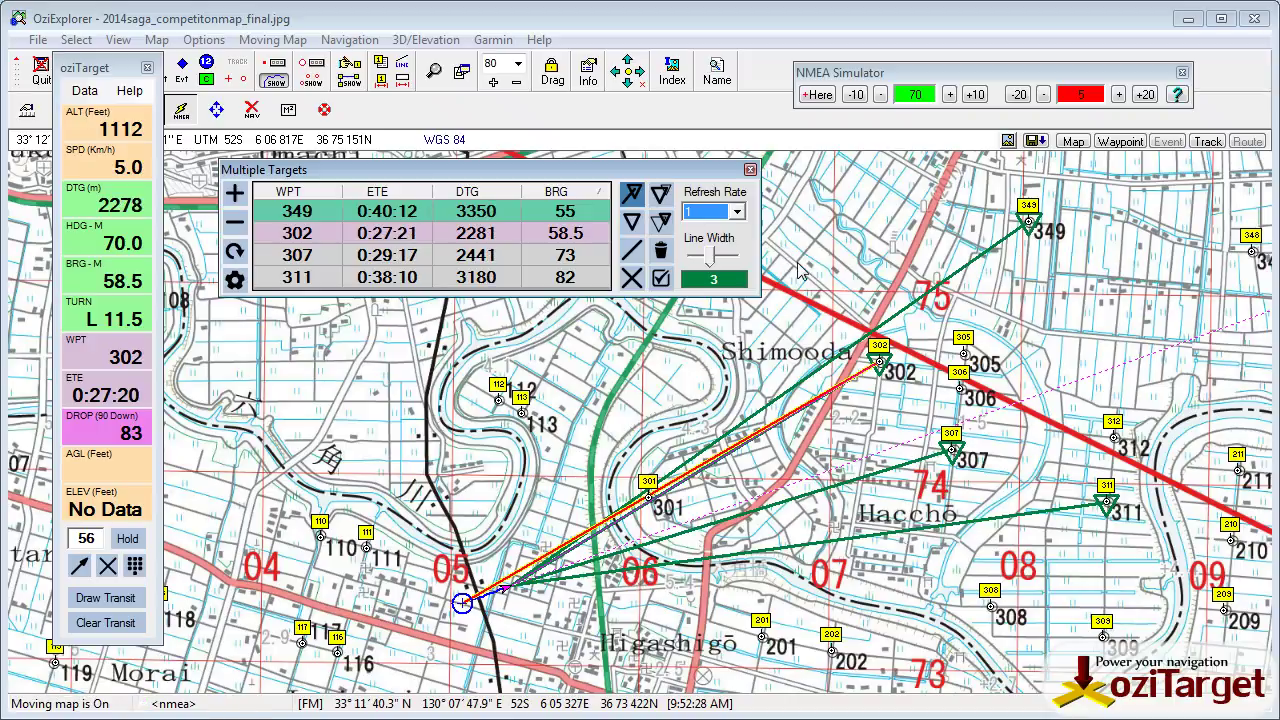
click(737, 213)
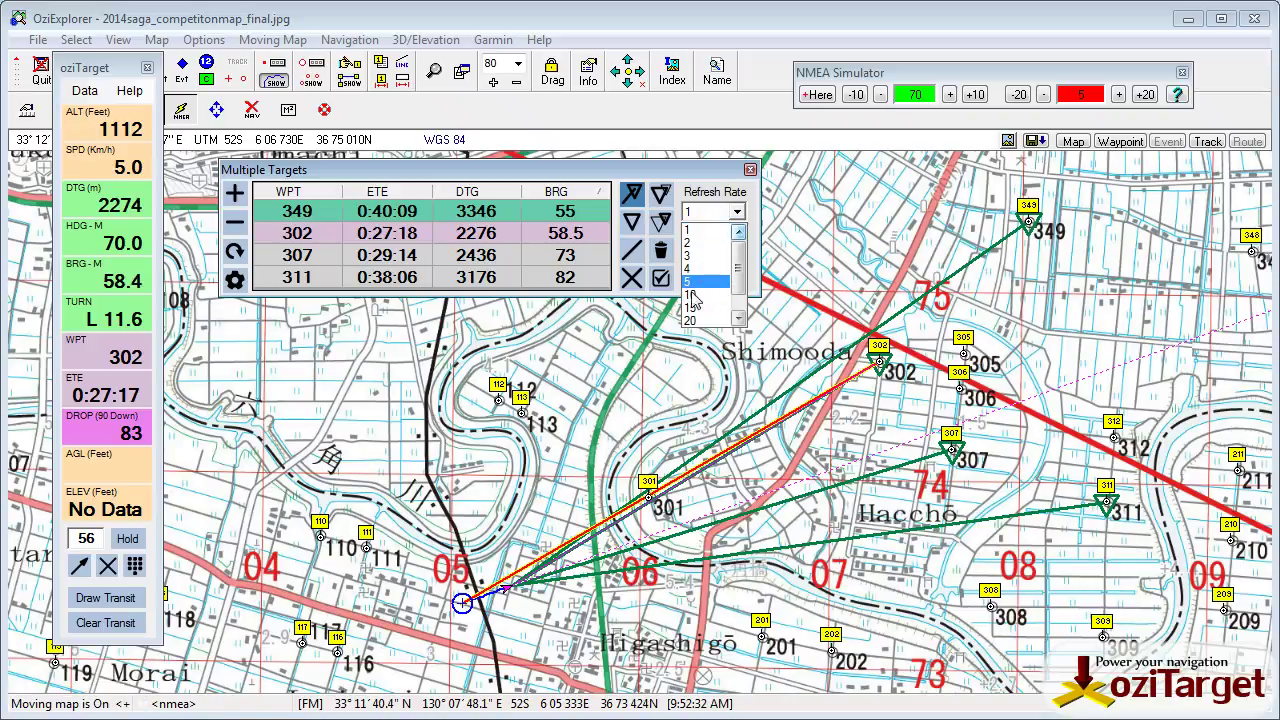
click(691, 293)
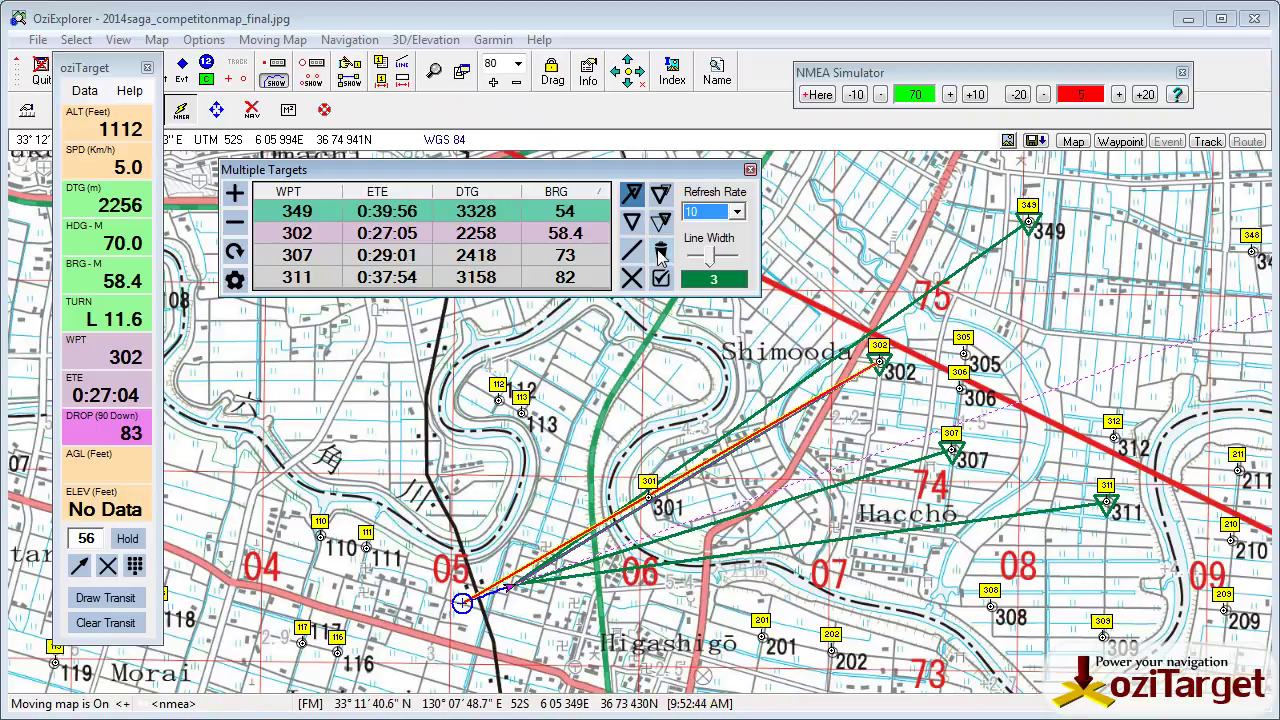
Step: Delete all target rows with the trash button and close the Multiple Targets window
click(661, 280)
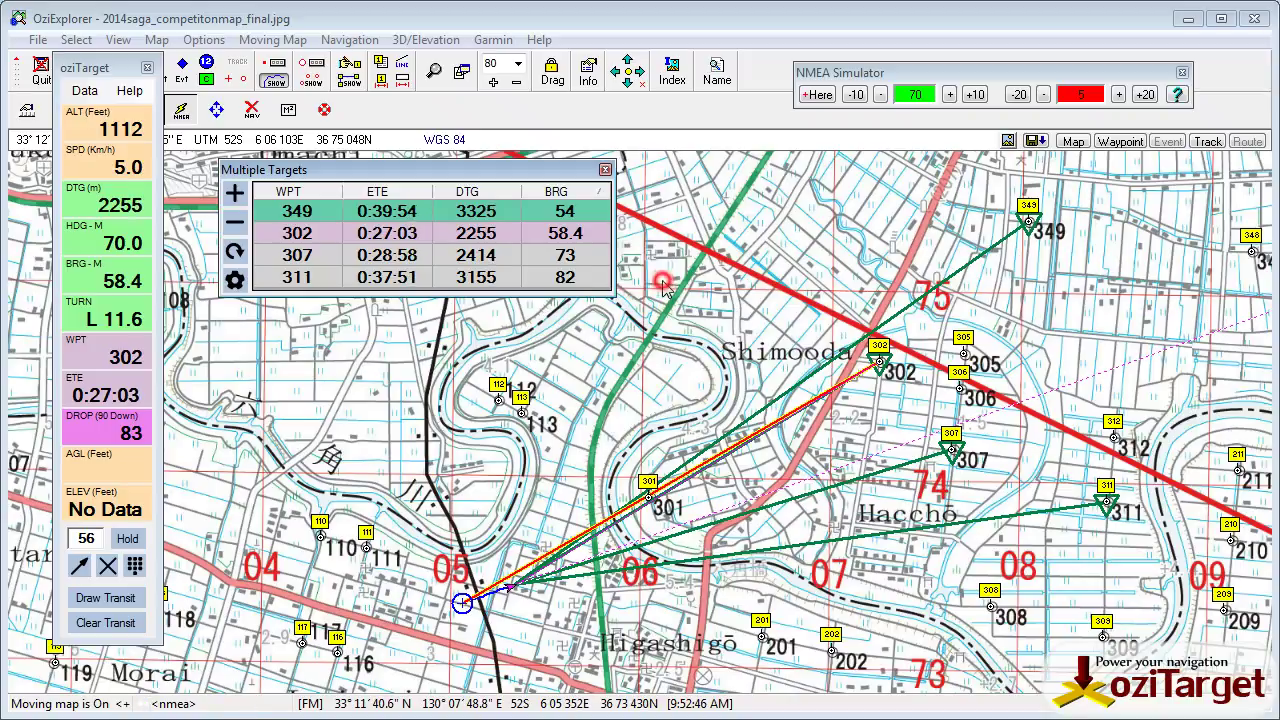
click(234, 281)
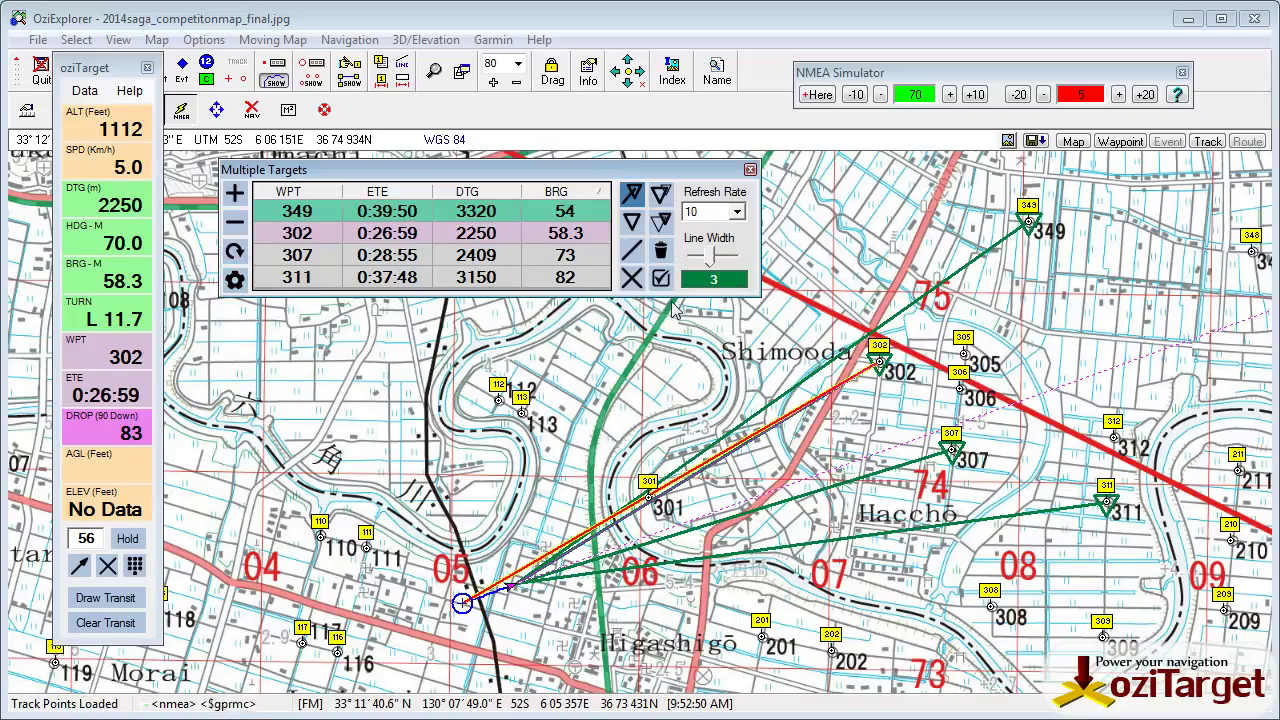
click(660, 252)
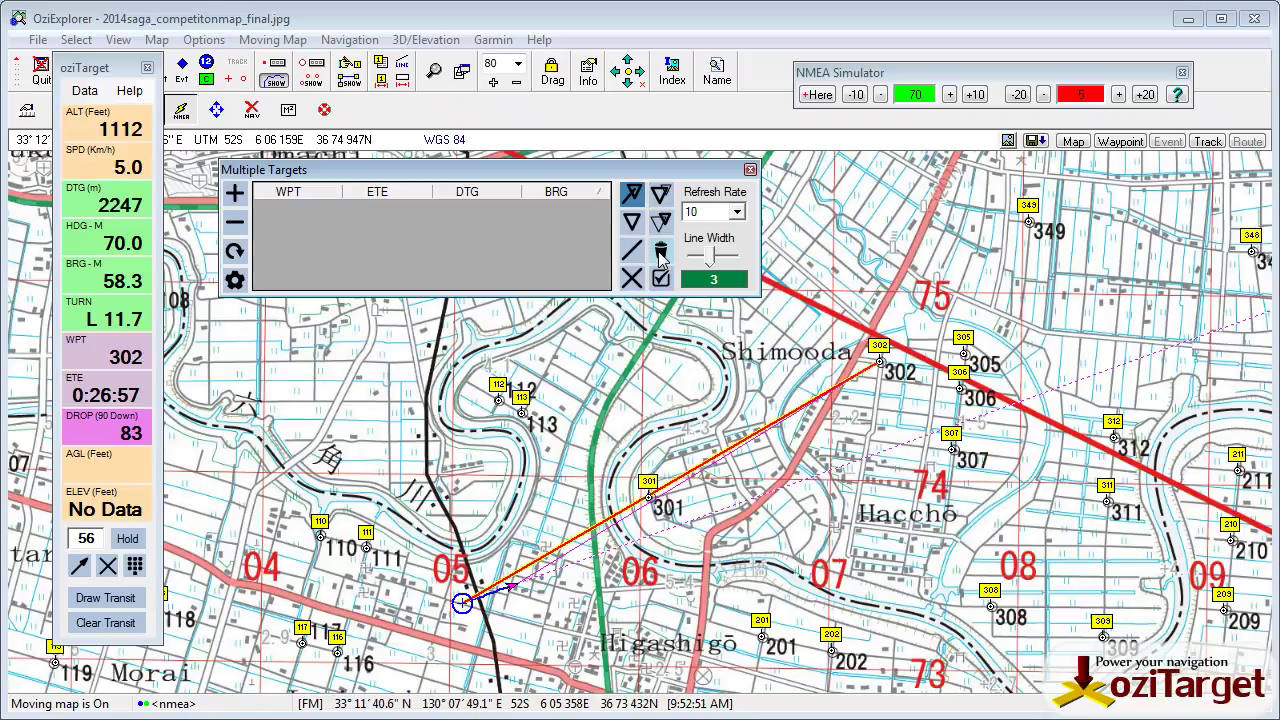
click(750, 172)
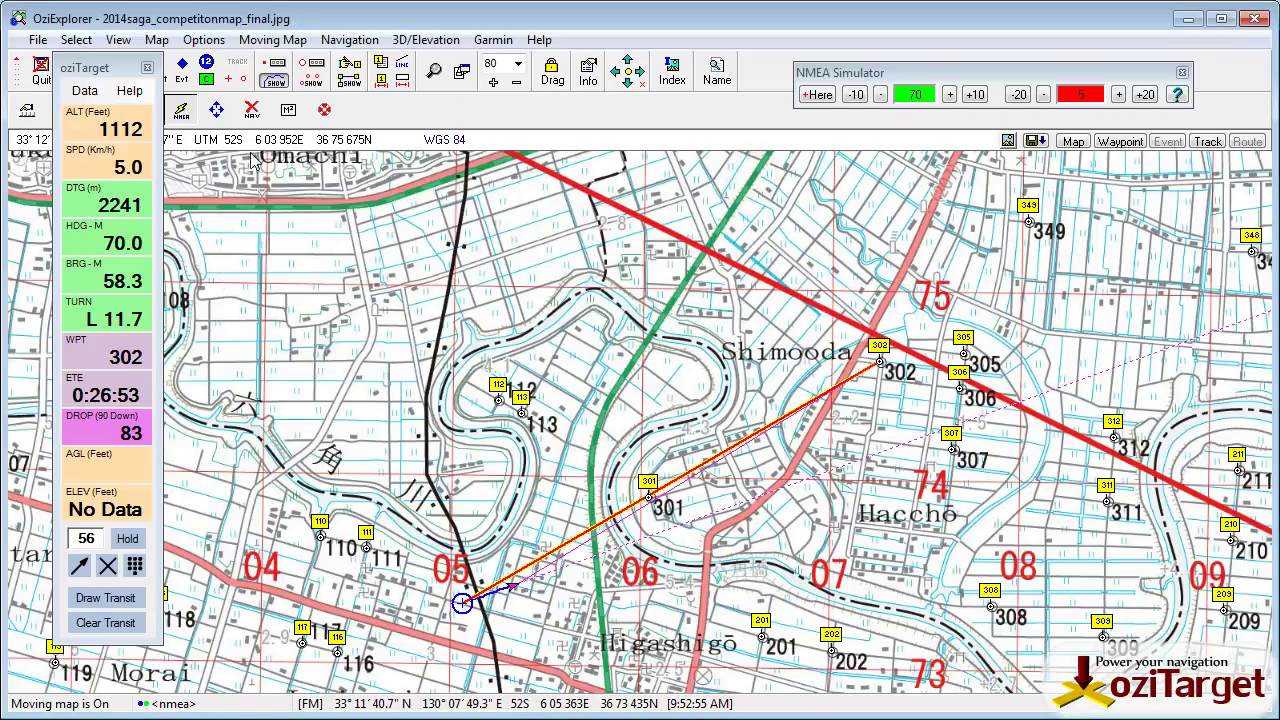
Step: Reopen Multiple Targets, add waypoints 306 and 311 as targets, and close the window
click(84, 90)
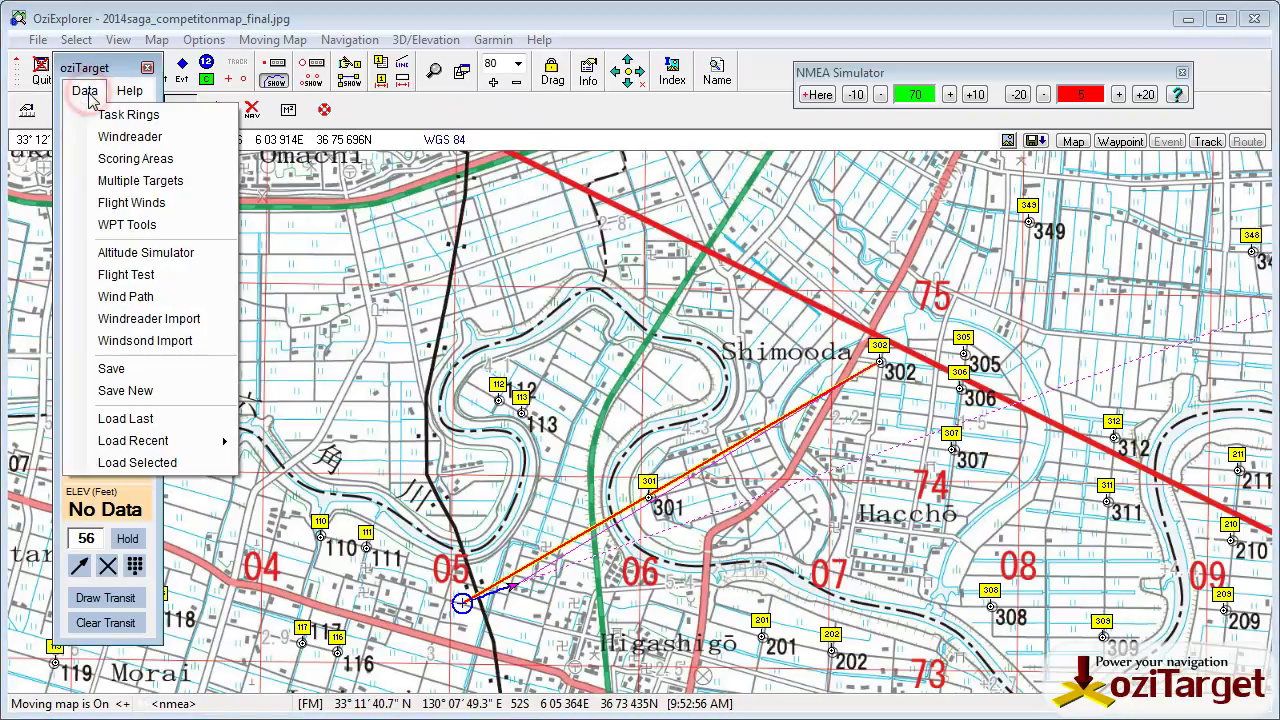
click(130, 187)
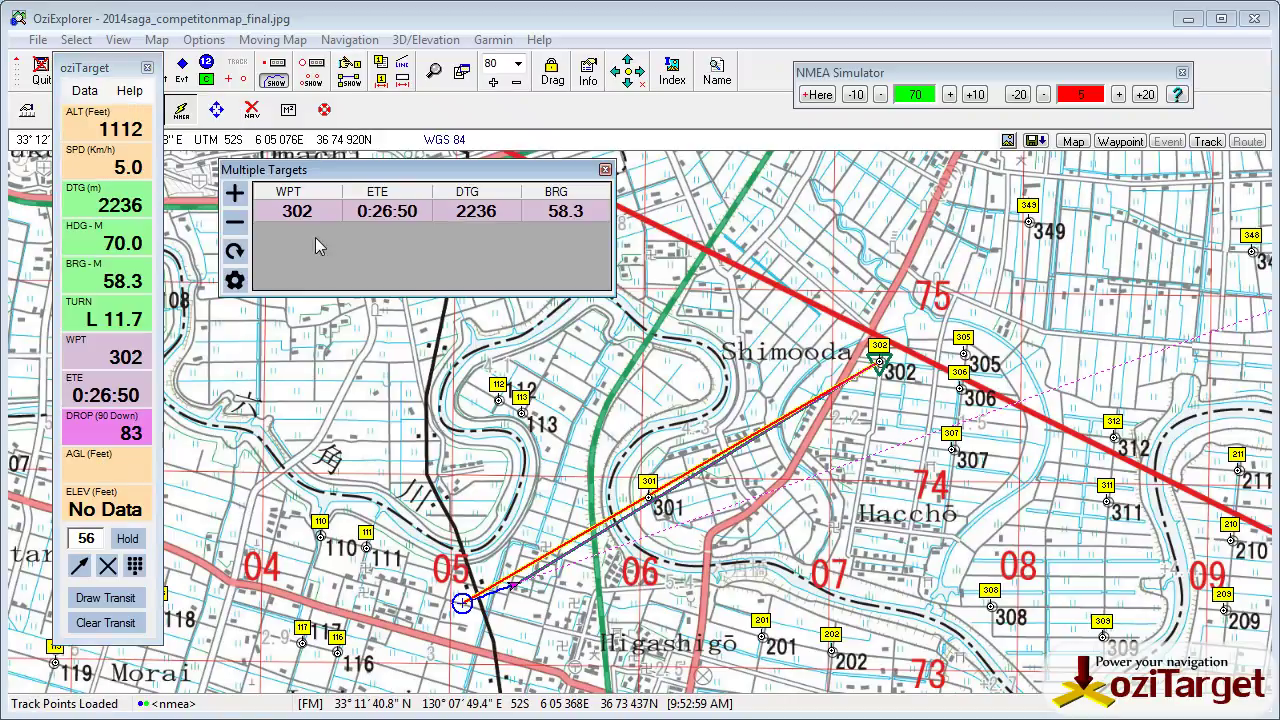
click(235, 195)
click(958, 380)
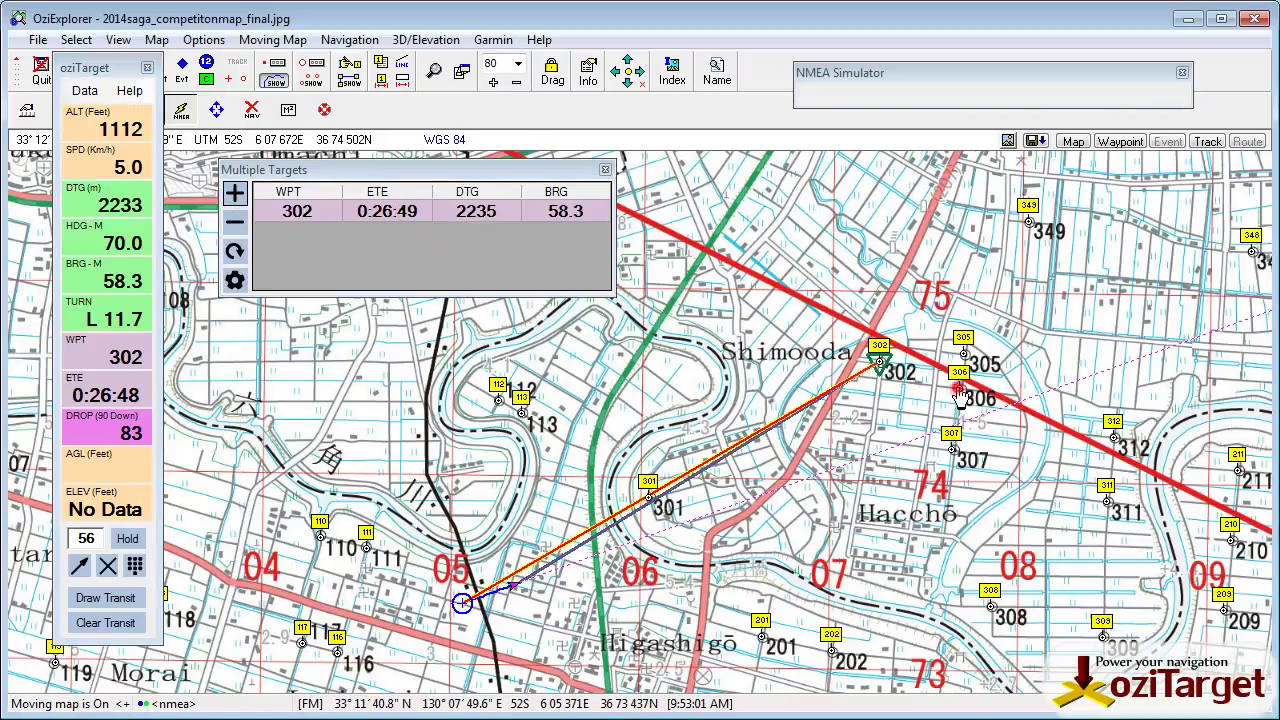
click(235, 194)
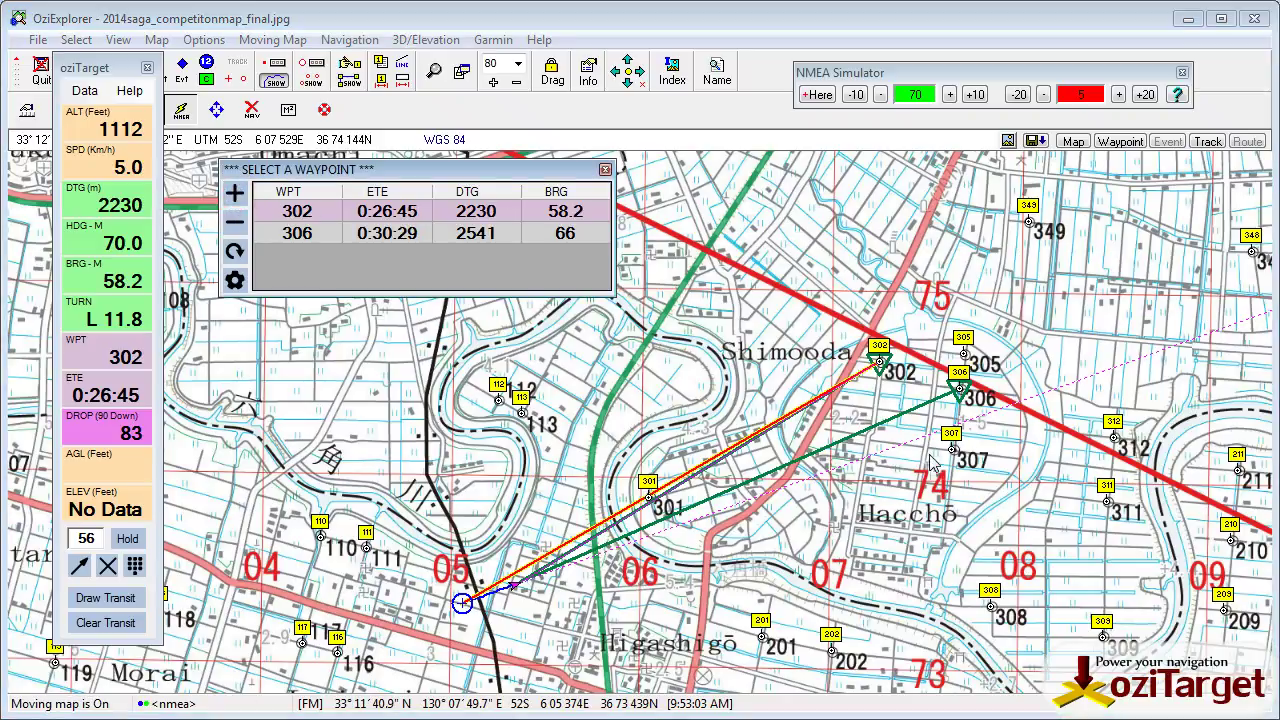
click(1105, 497)
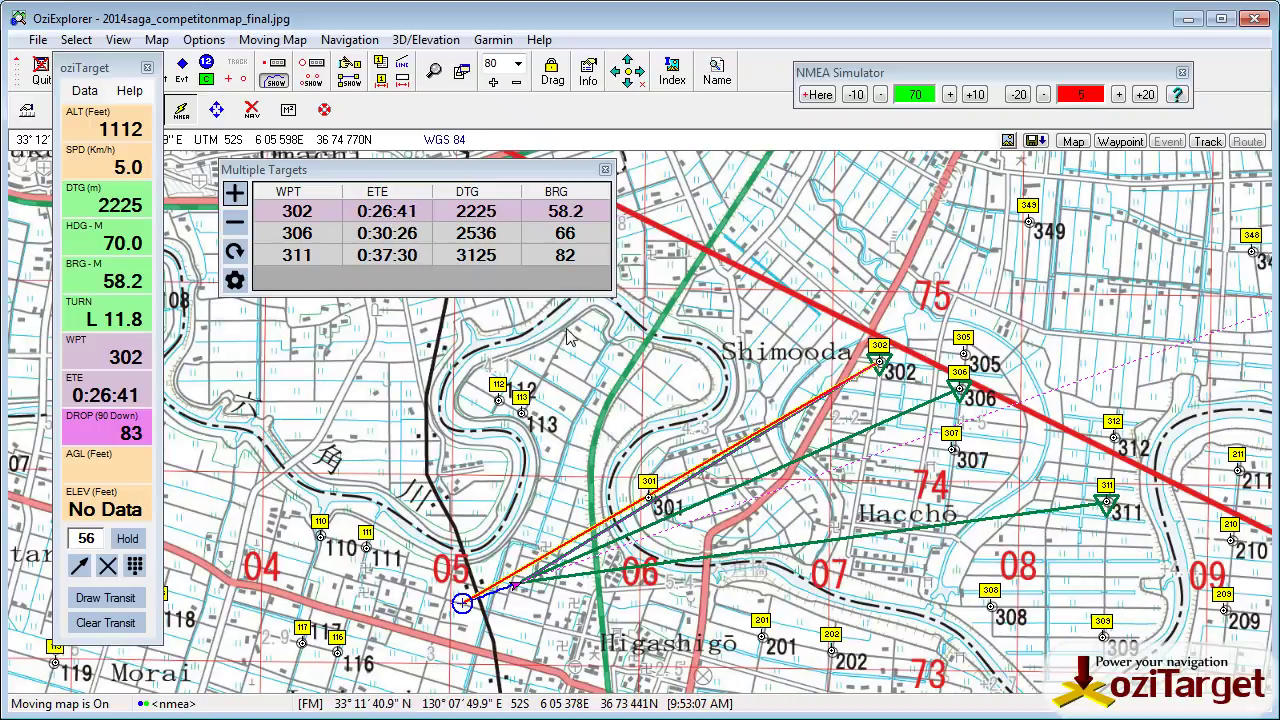
click(605, 171)
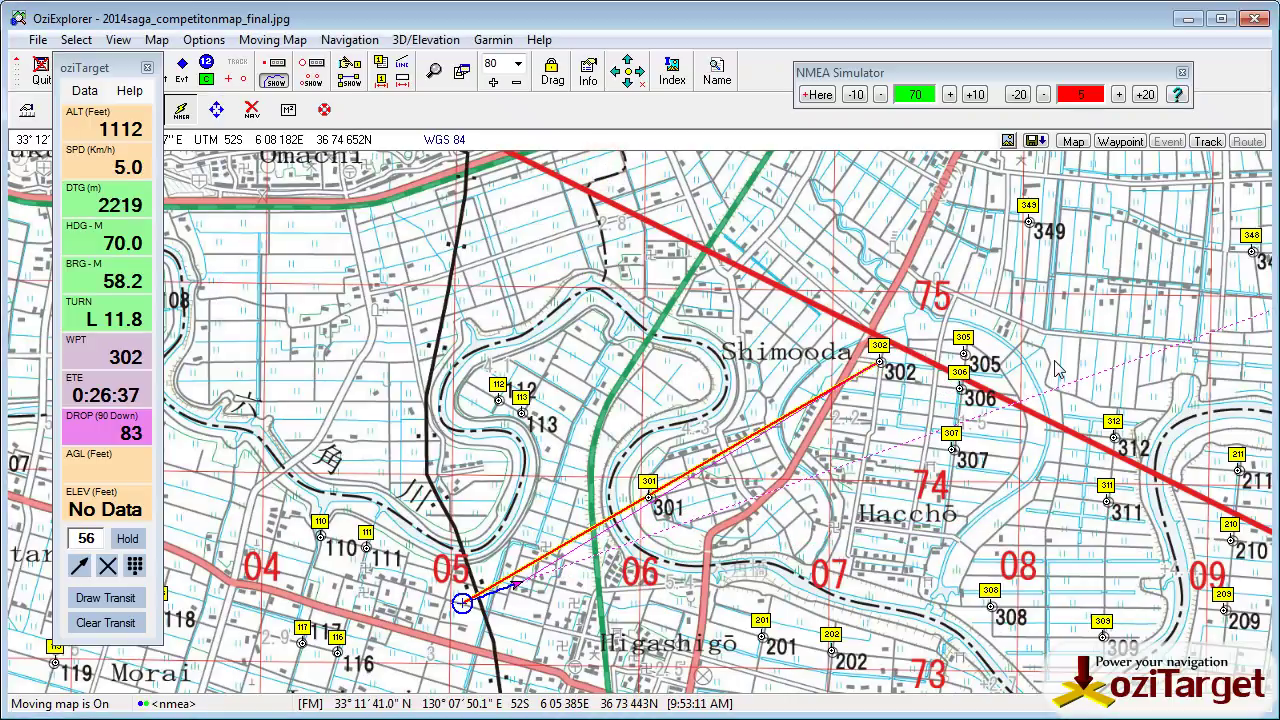
Step: Reopen Multiple Targets from the oziTarget Data menu, showing targets 302, 306 and 311
click(80, 91)
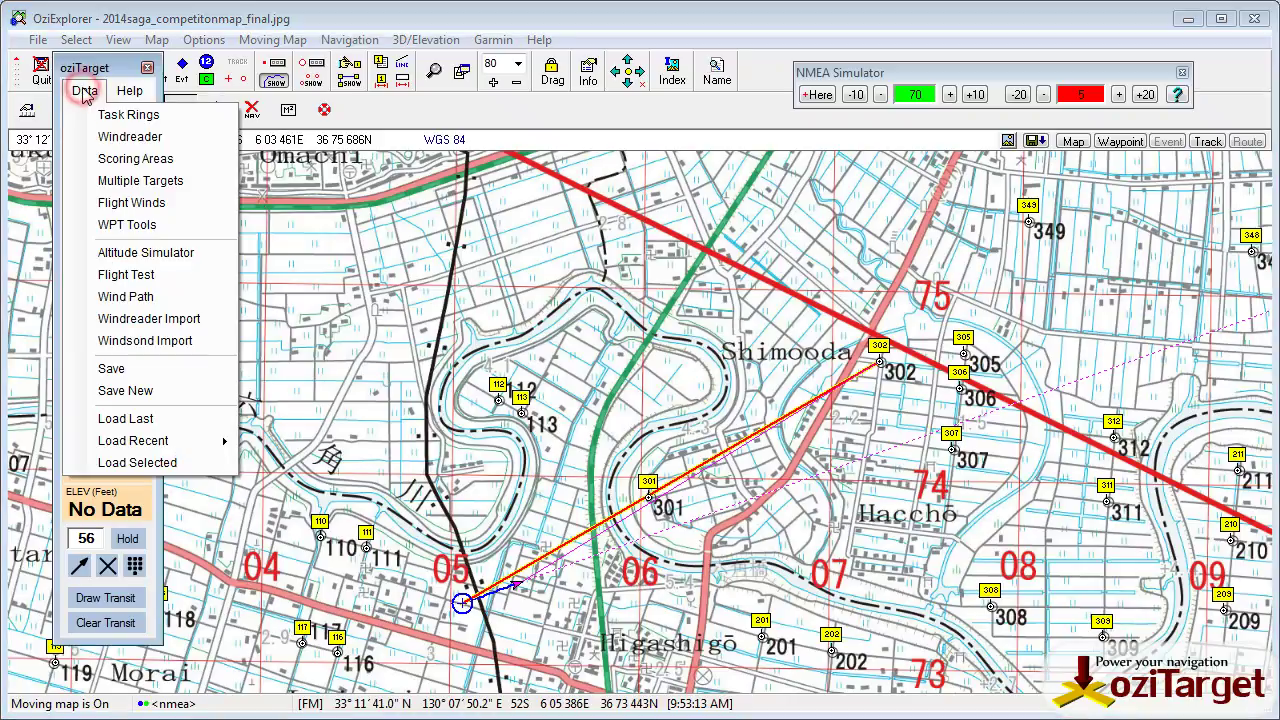
click(132, 184)
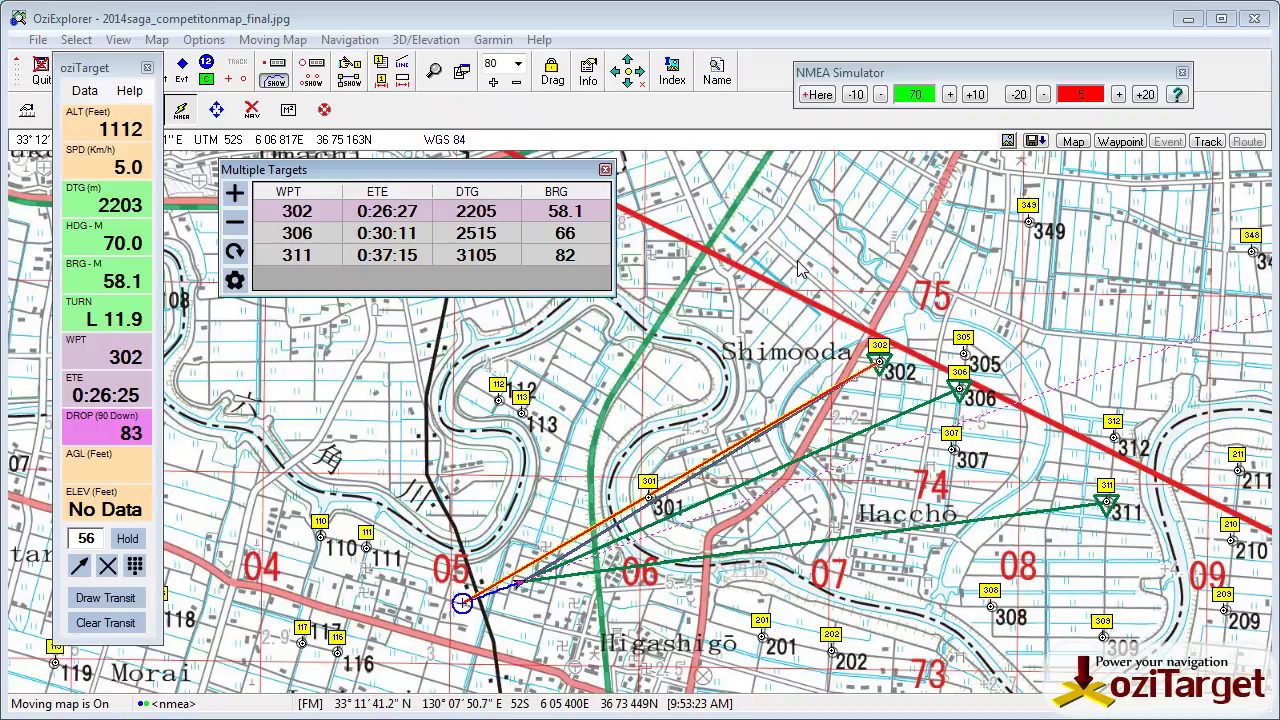
Step: Remove the 311 and 306 target rows and refresh so their green lines disappear
click(300, 255)
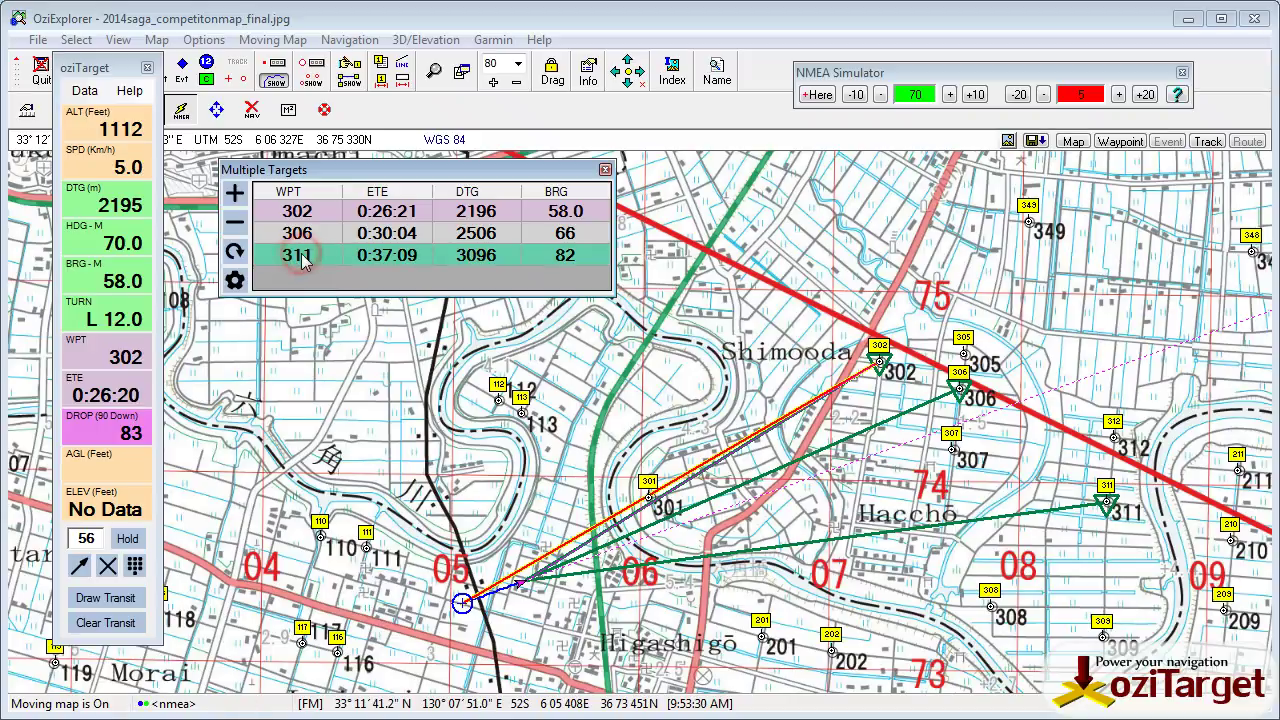
click(236, 223)
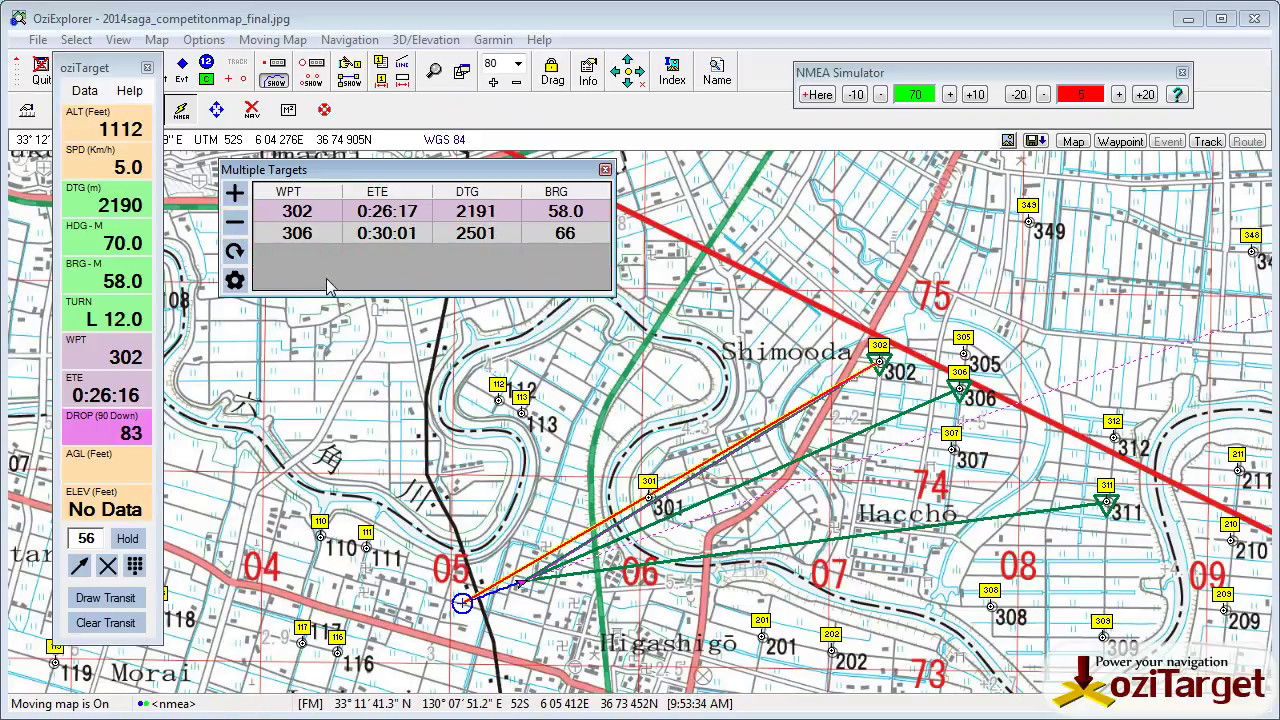
click(334, 236)
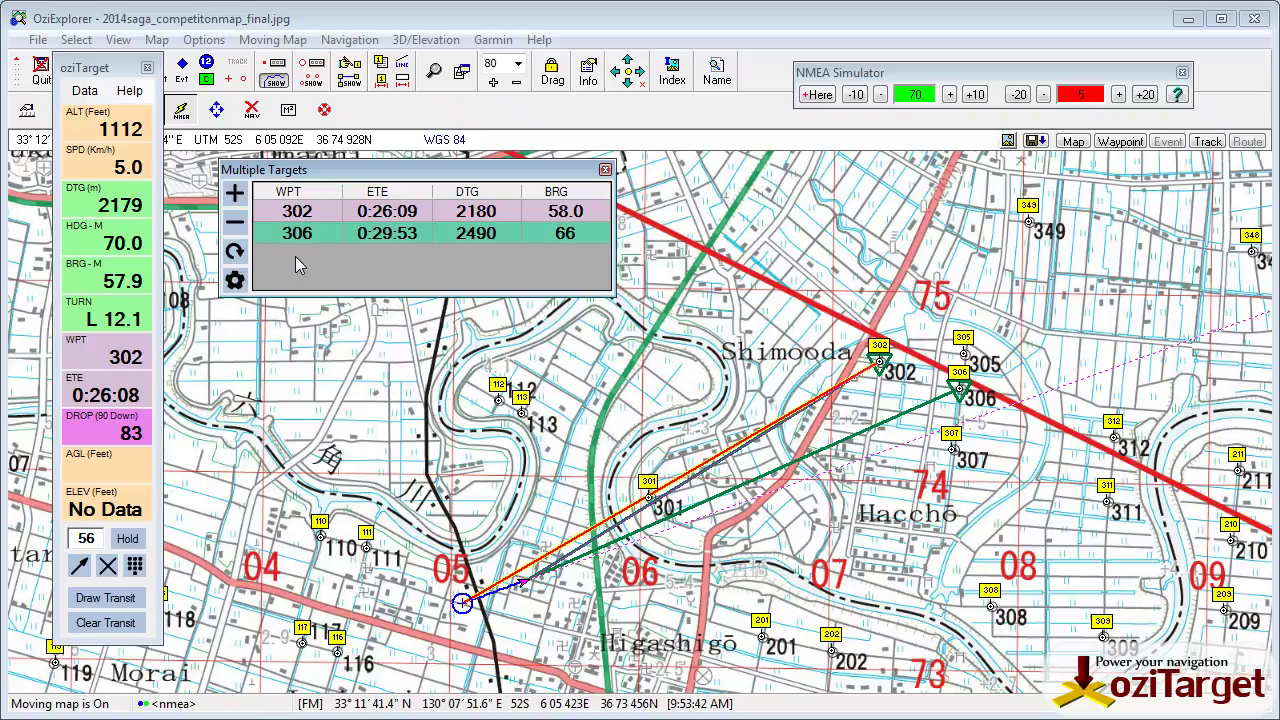
click(233, 223)
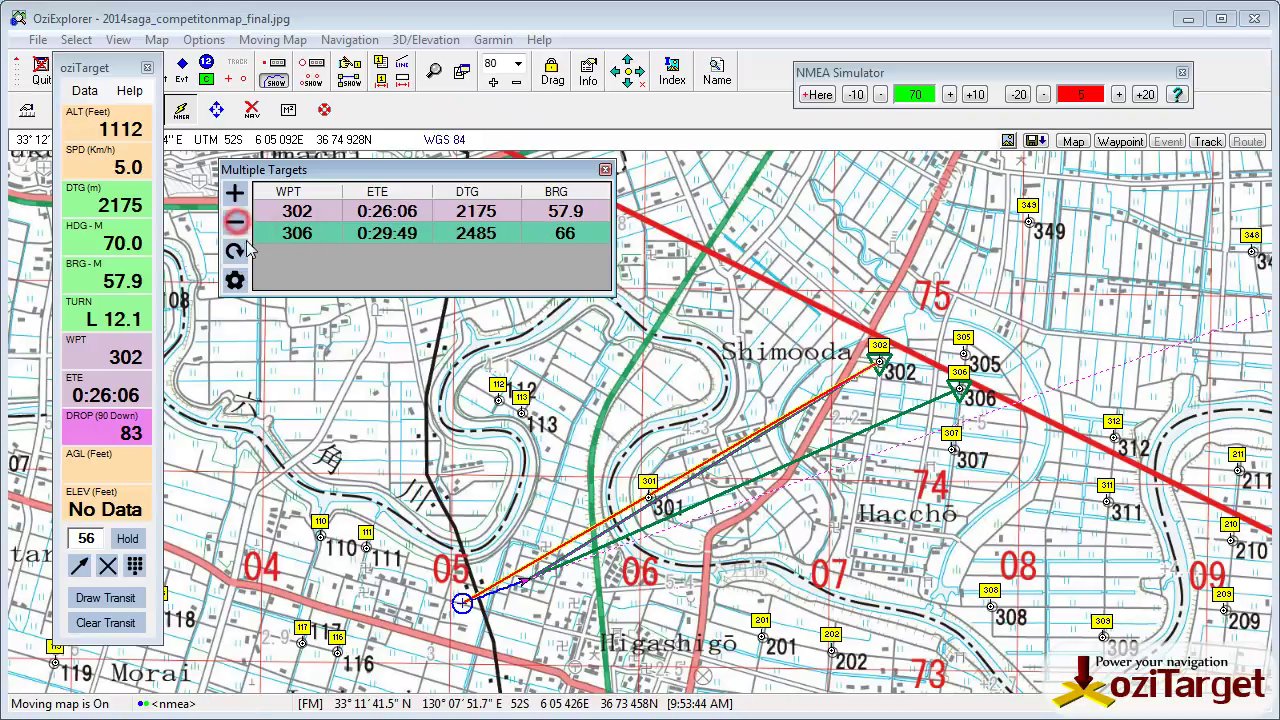
click(232, 253)
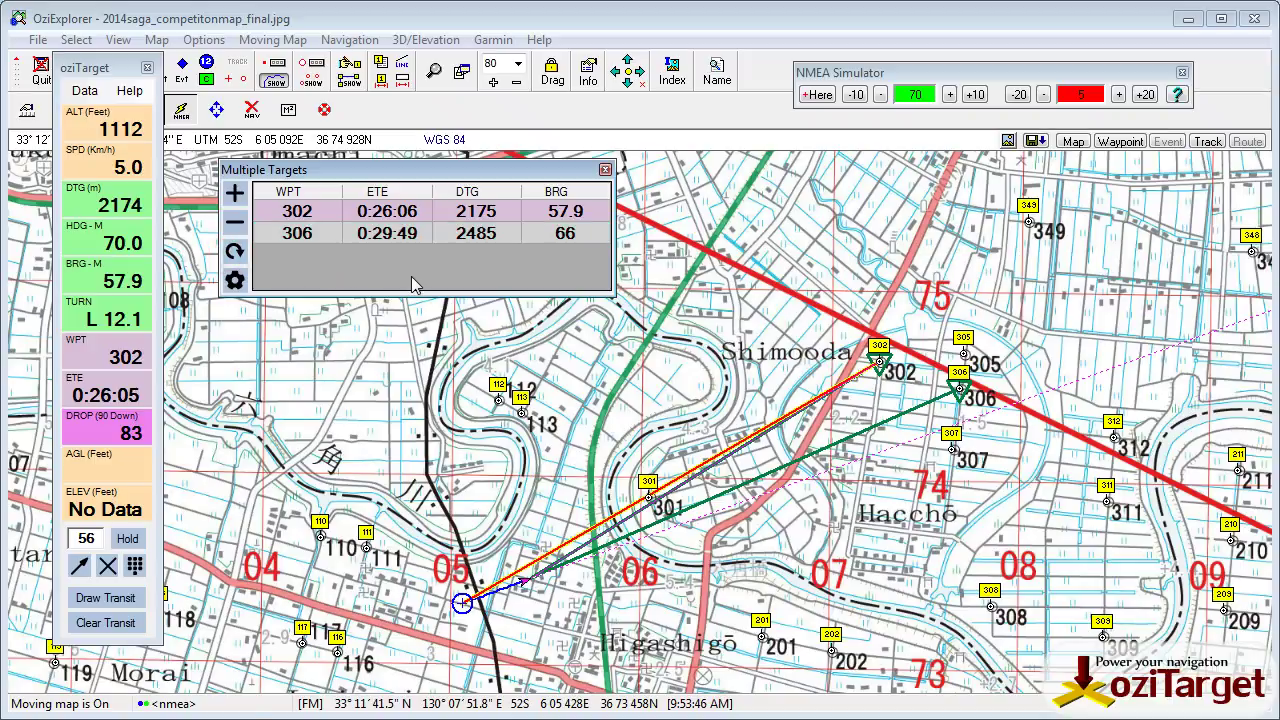
click(303, 238)
click(236, 224)
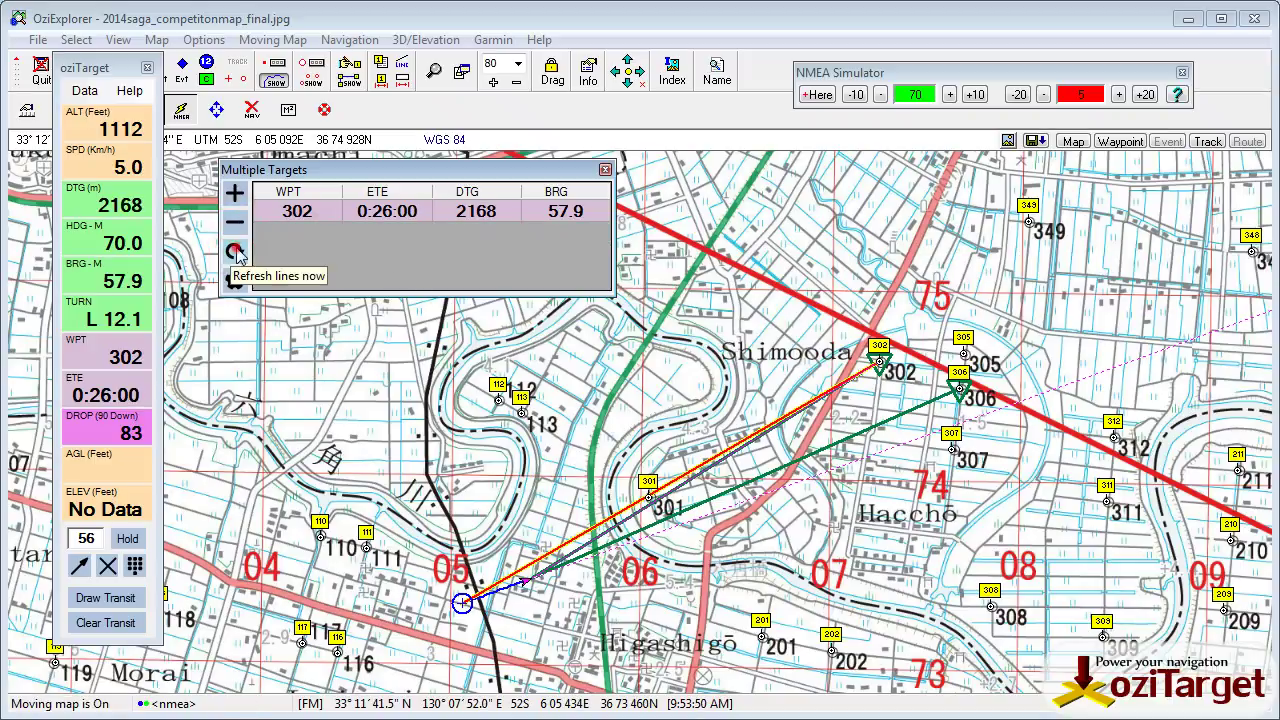
click(234, 251)
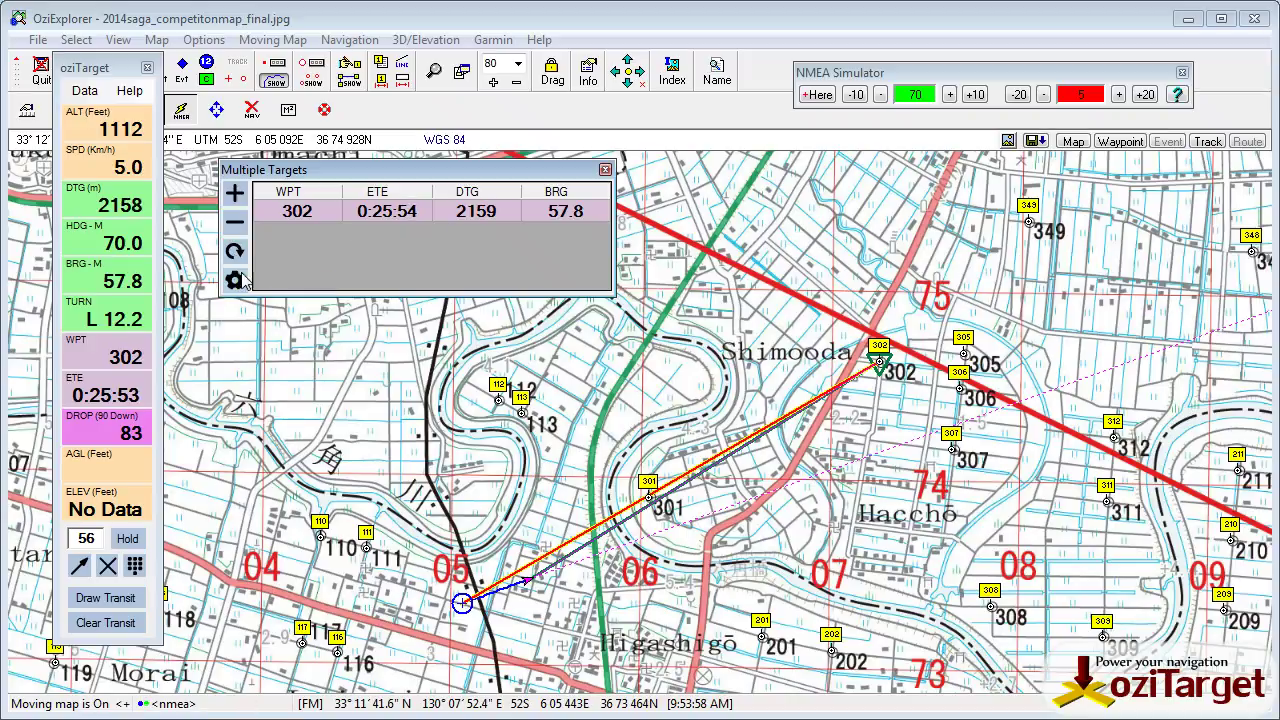
Step: Change the Multiple Targets refresh rate from 10 to 15 and close the settings panel
click(238, 280)
click(737, 213)
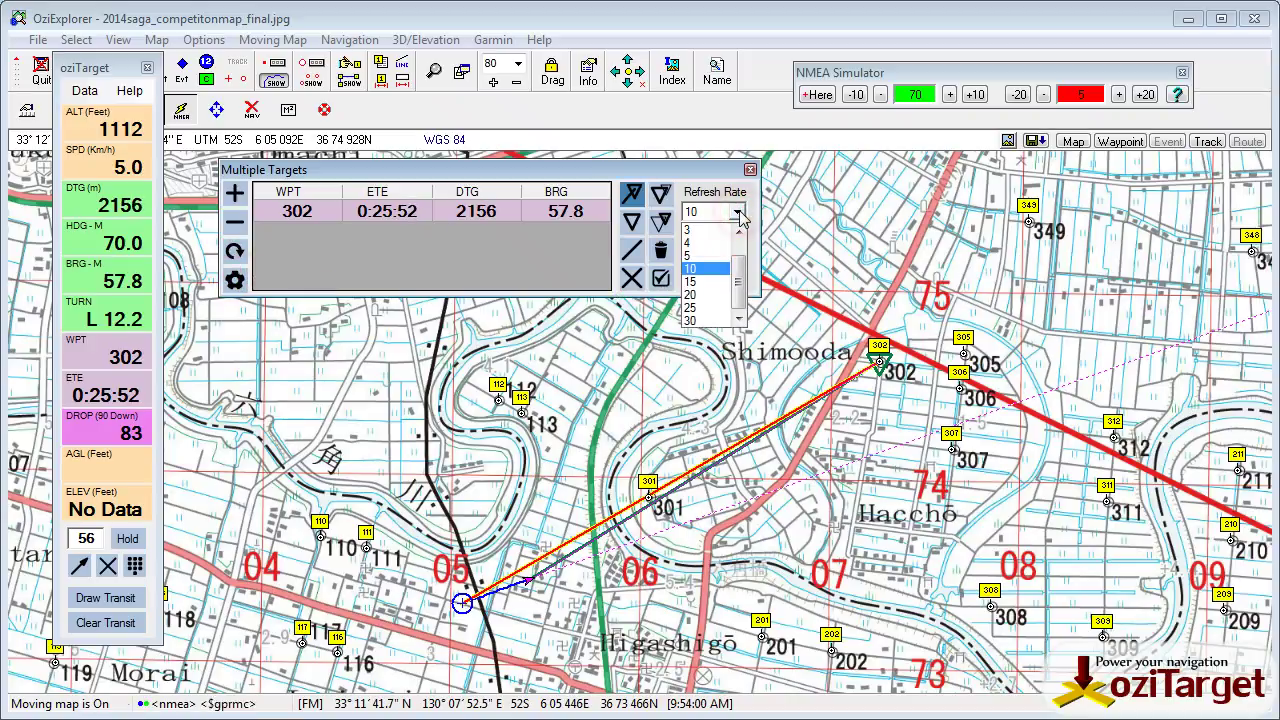
click(700, 283)
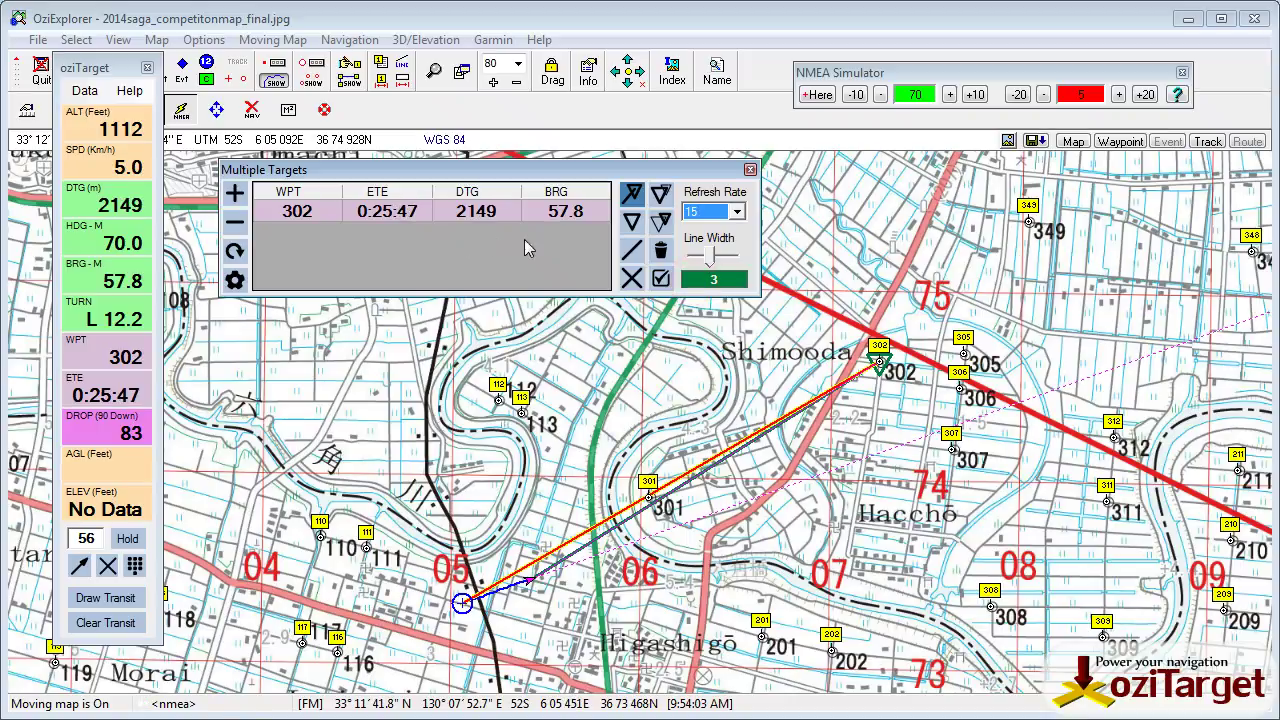
click(660, 279)
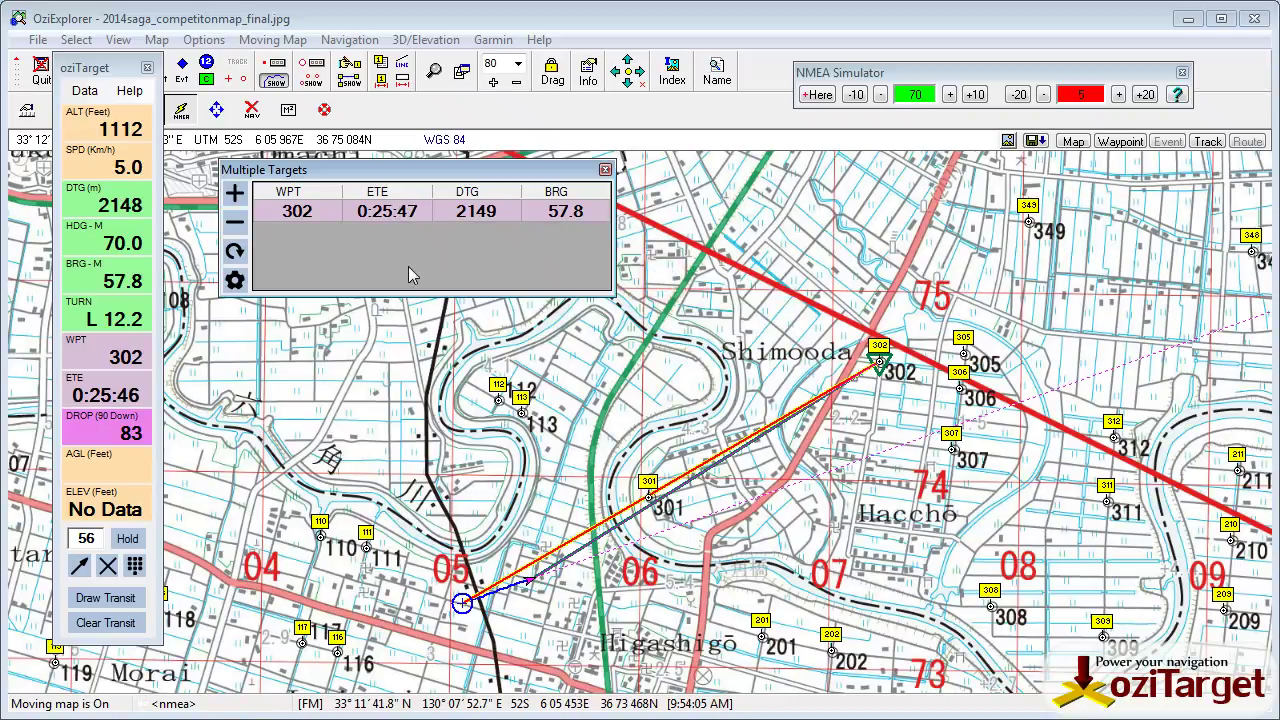
click(238, 198)
Step: Add waypoint 307 as a target, redraw the target lines, and raise simulated speed to 85 km/h
click(951, 452)
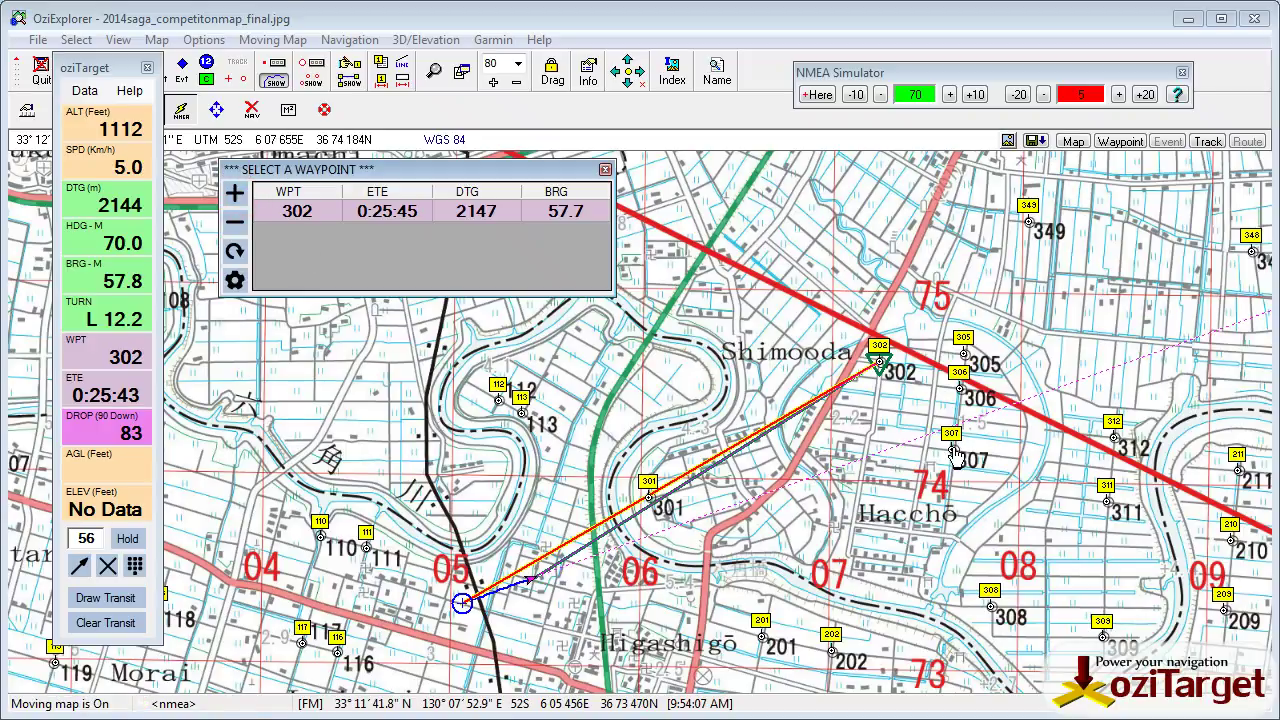
click(235, 254)
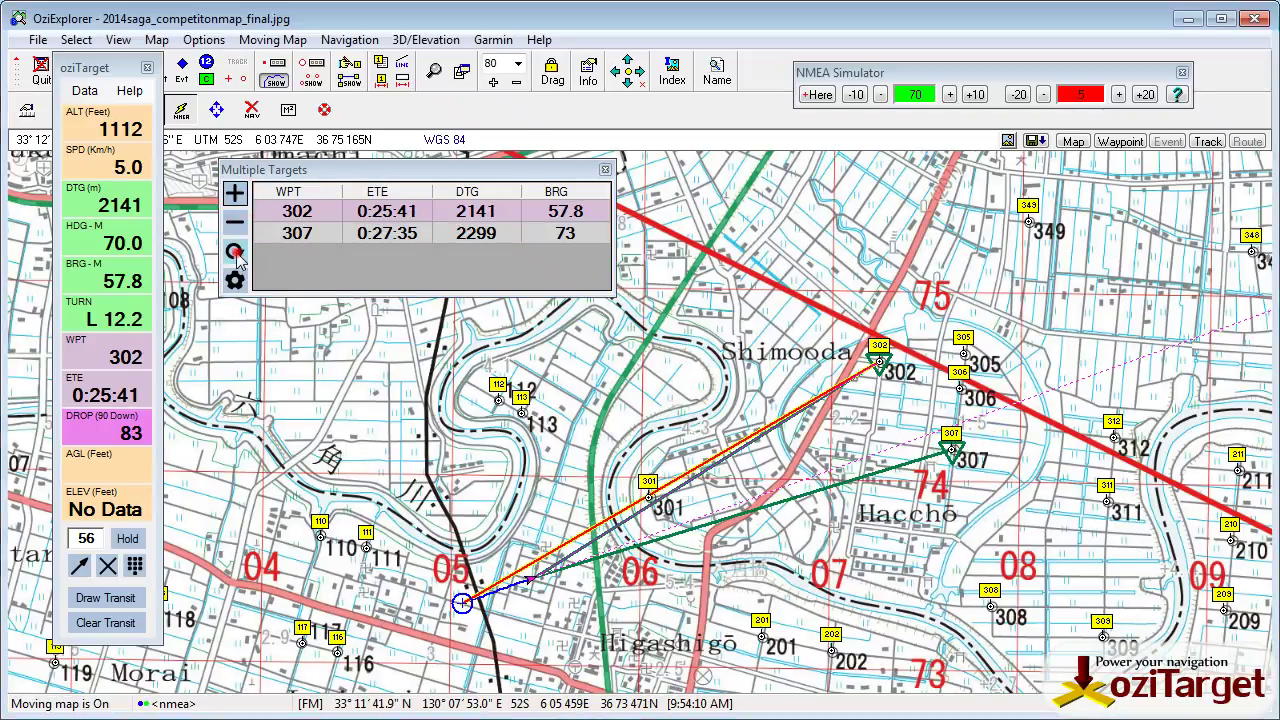
click(1145, 94)
click(1145, 94)
click(1145, 94)
click(1145, 94)
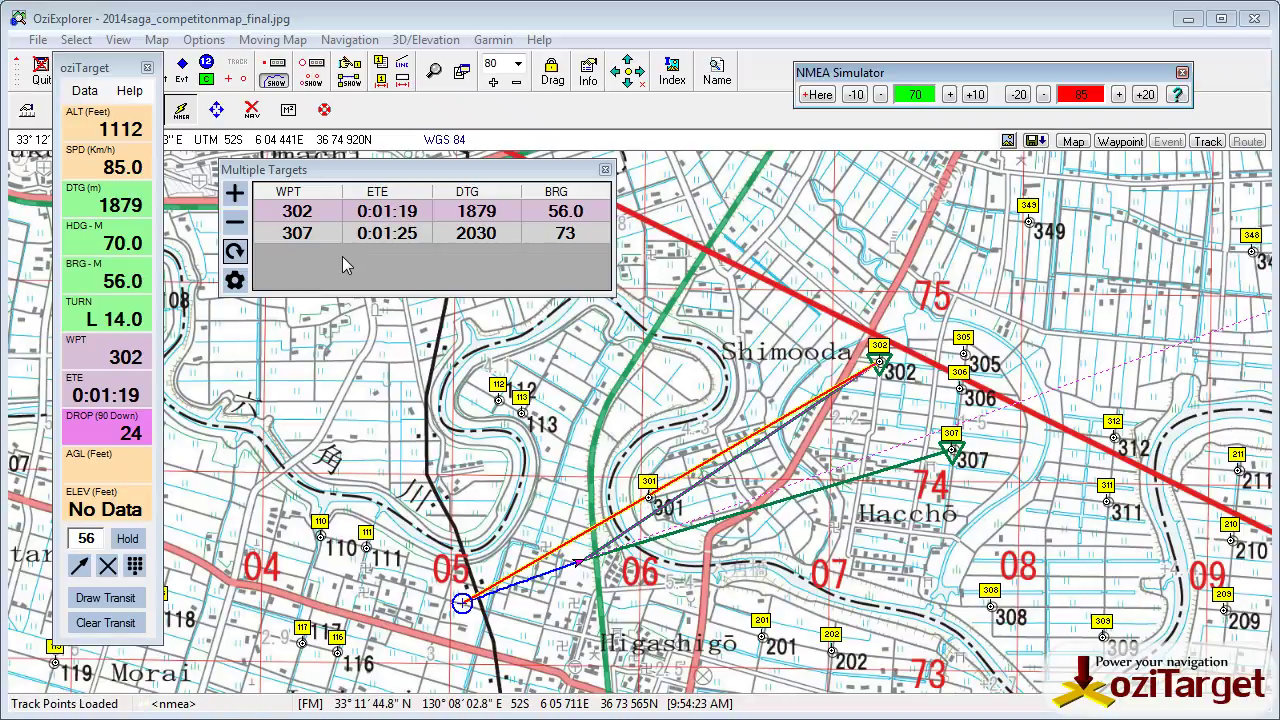
Step: Turn the simulated heading from 70 to 90 and redraw the target lines from the new position
click(235, 254)
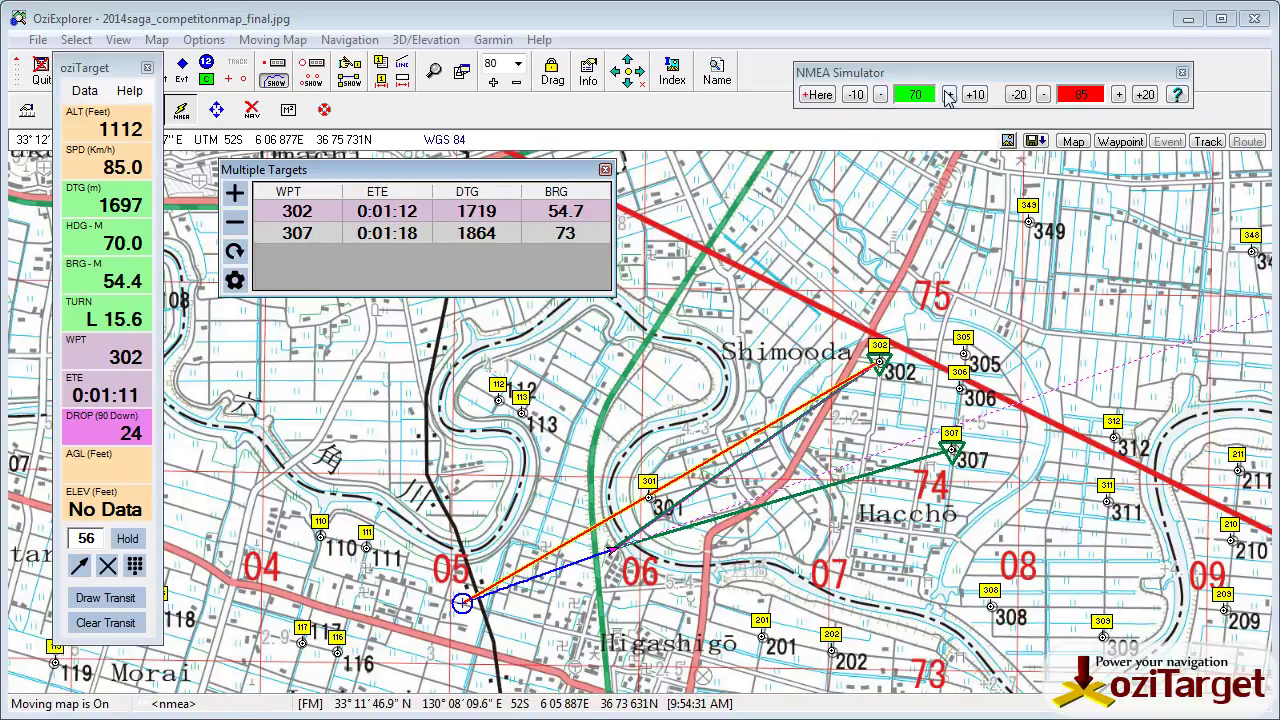
click(975, 95)
click(975, 95)
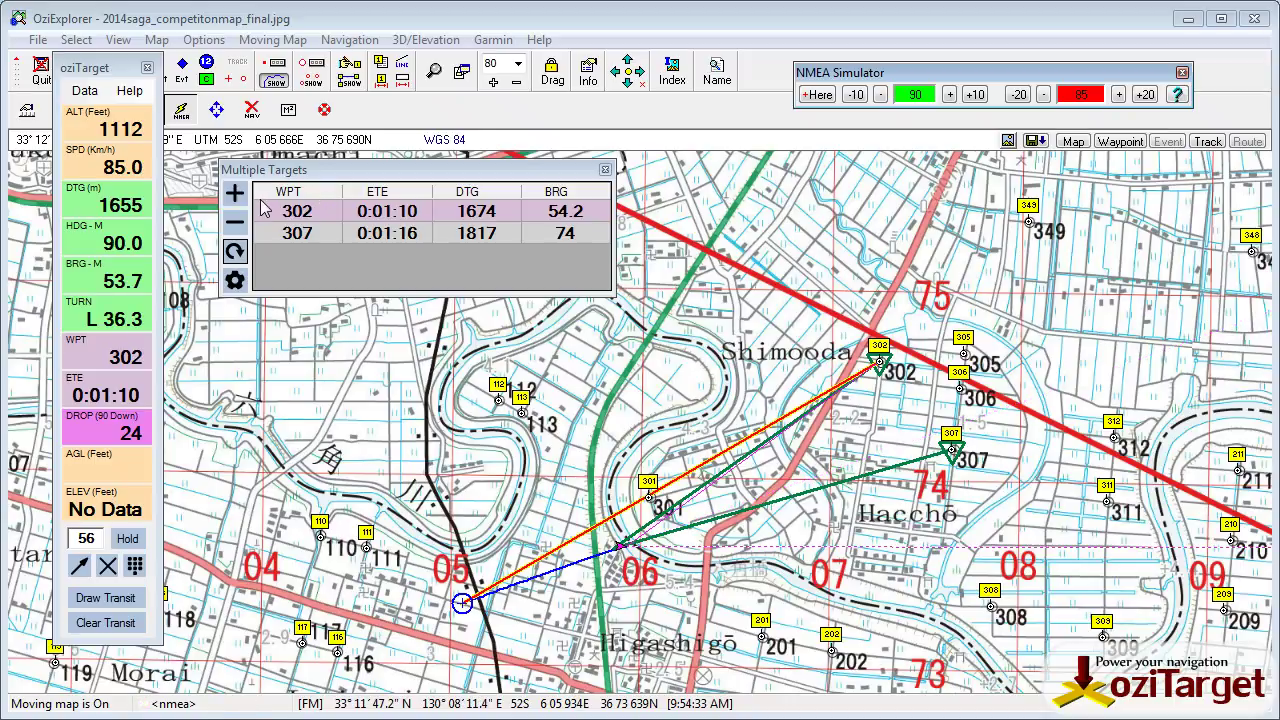
click(235, 254)
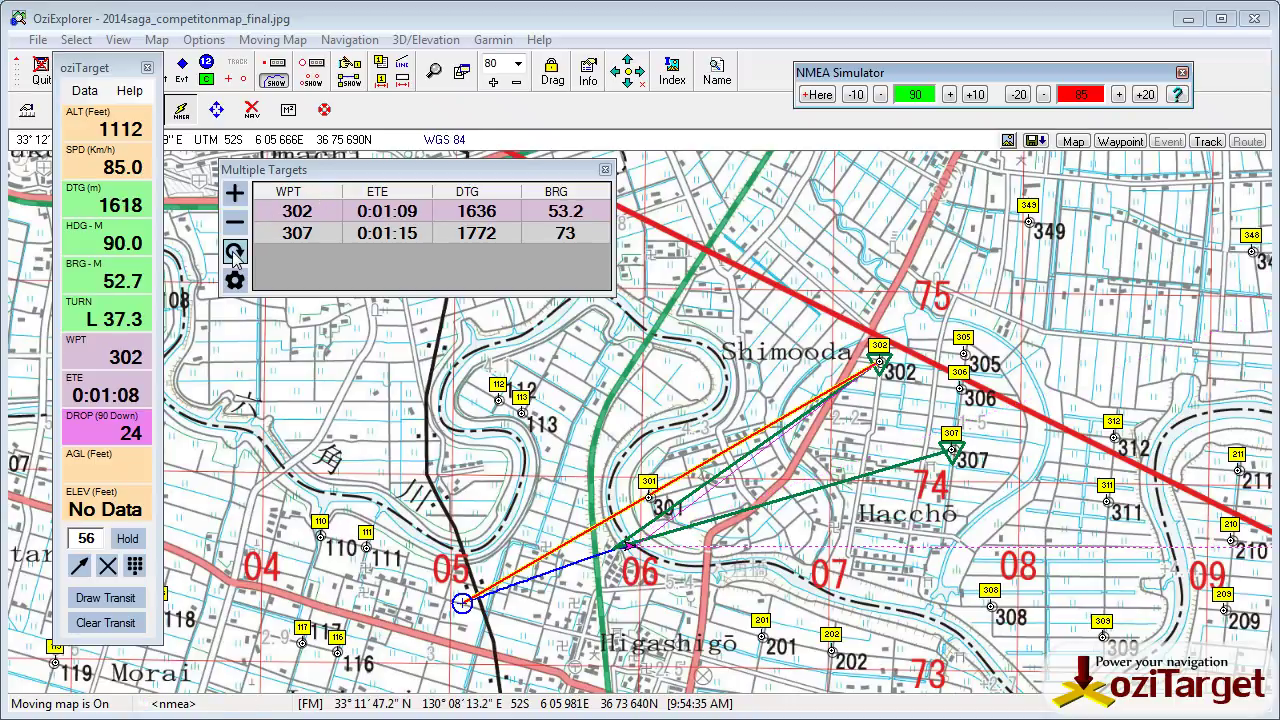
click(235, 254)
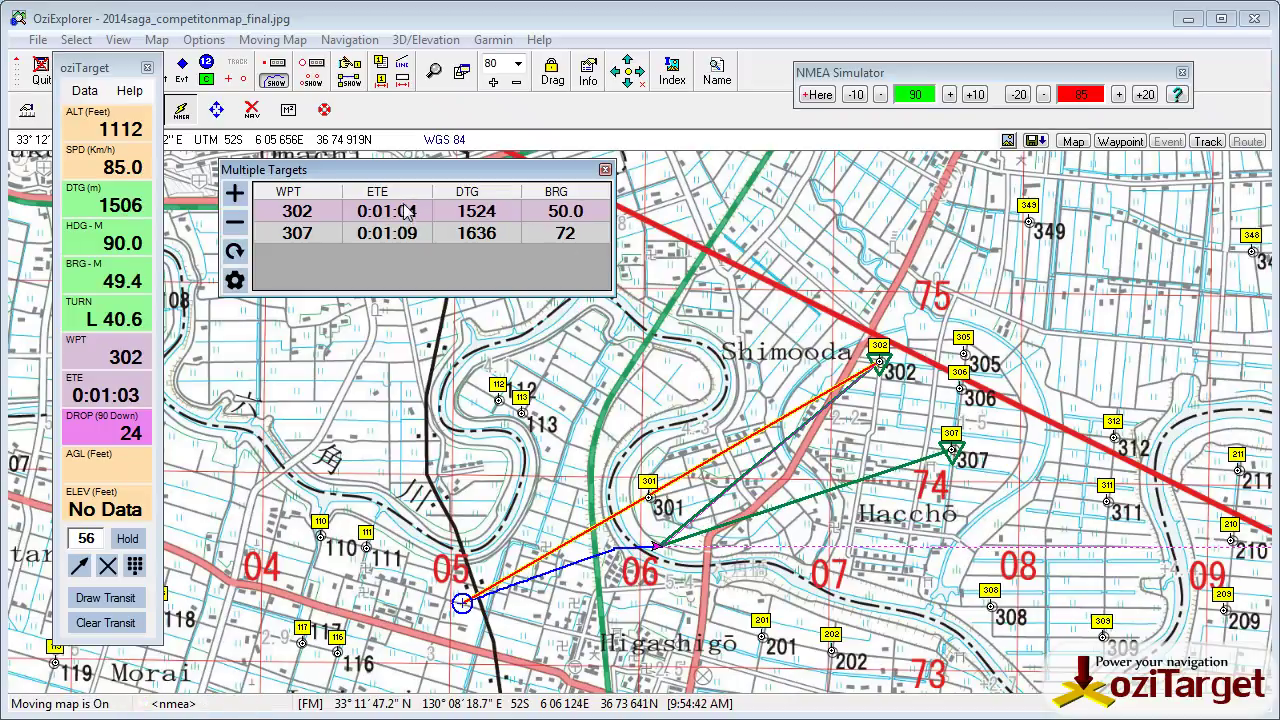
Step: Set the Multiple Targets refresh rate to 3 and cut the simulated speed from 85 to 45 km/h
click(230, 281)
click(737, 211)
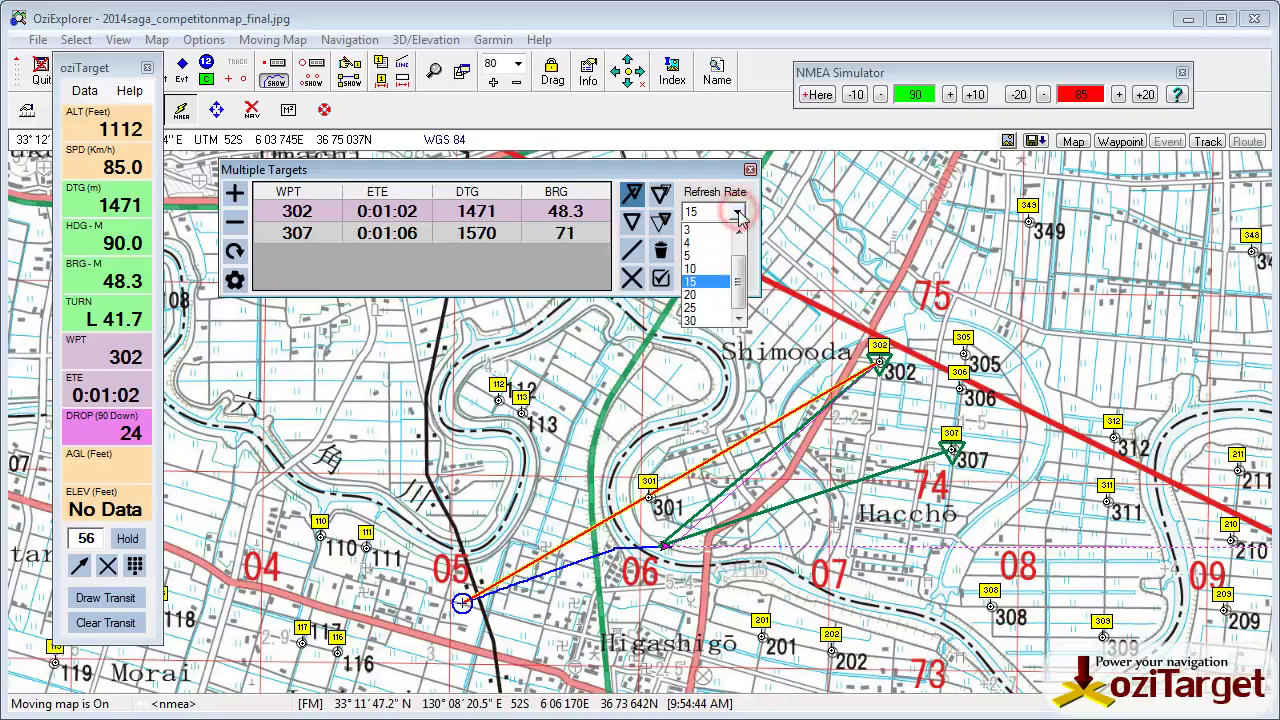
click(706, 233)
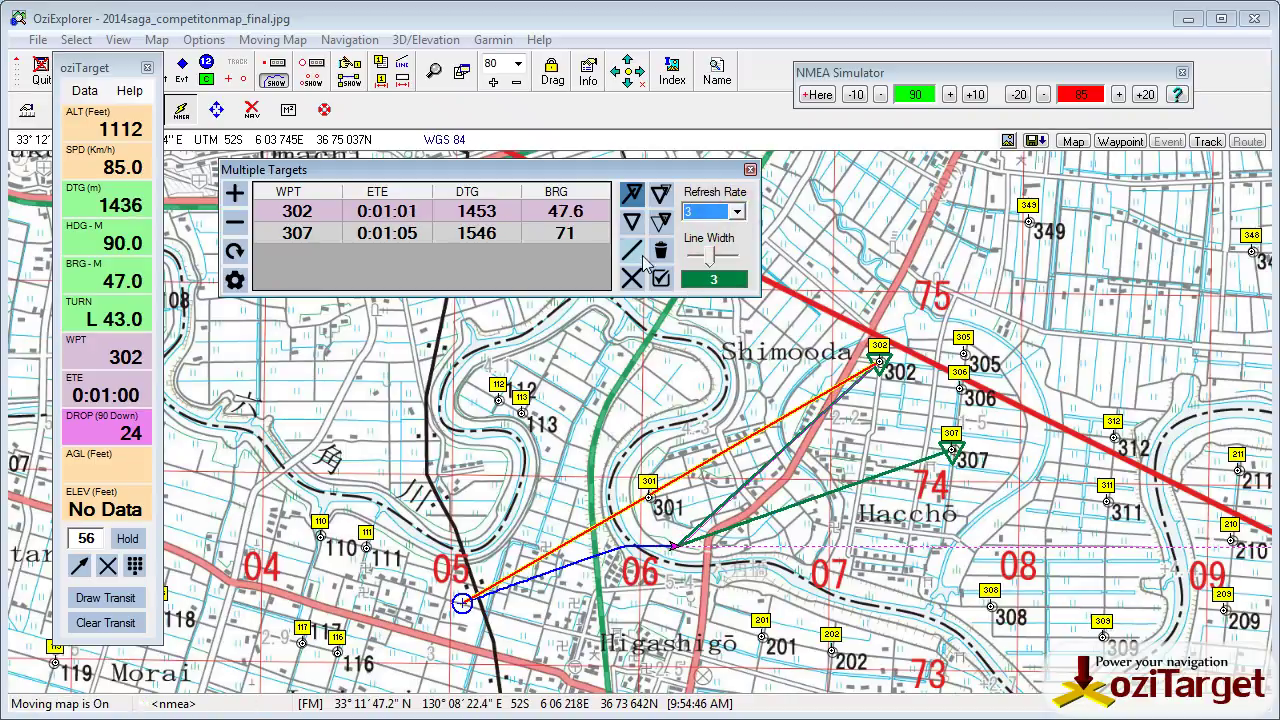
click(662, 279)
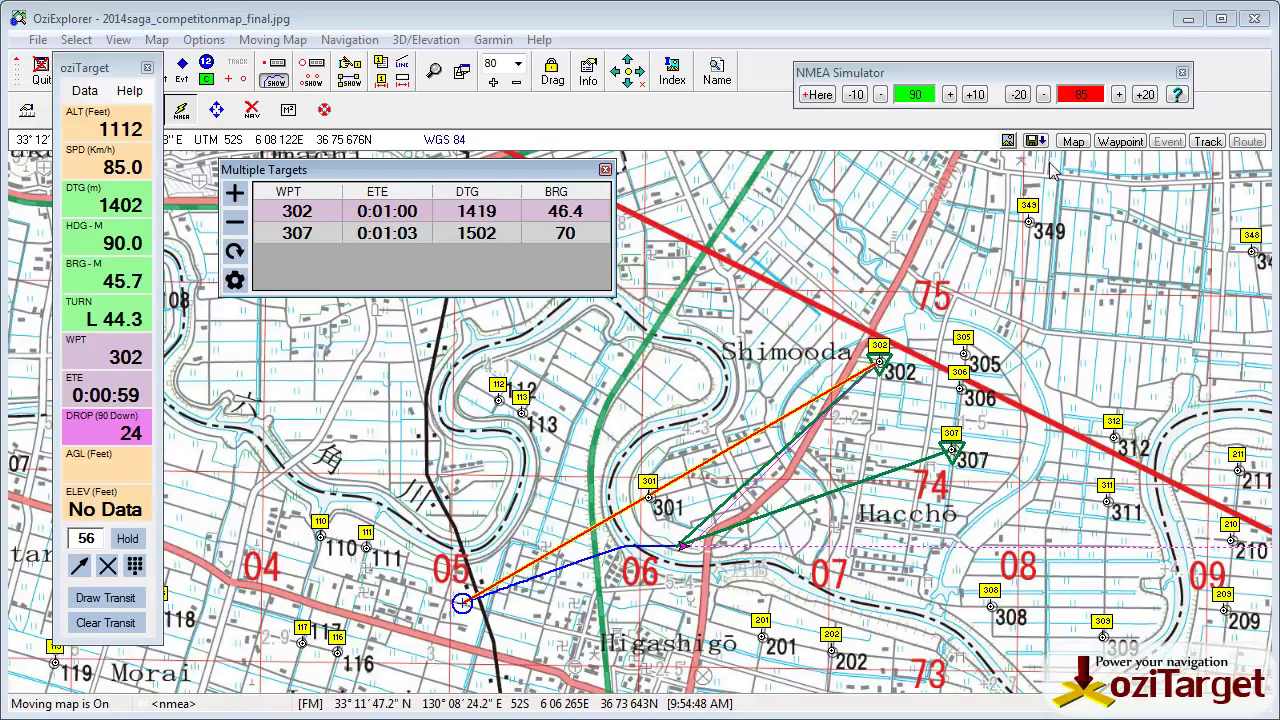
click(1016, 94)
click(1016, 94)
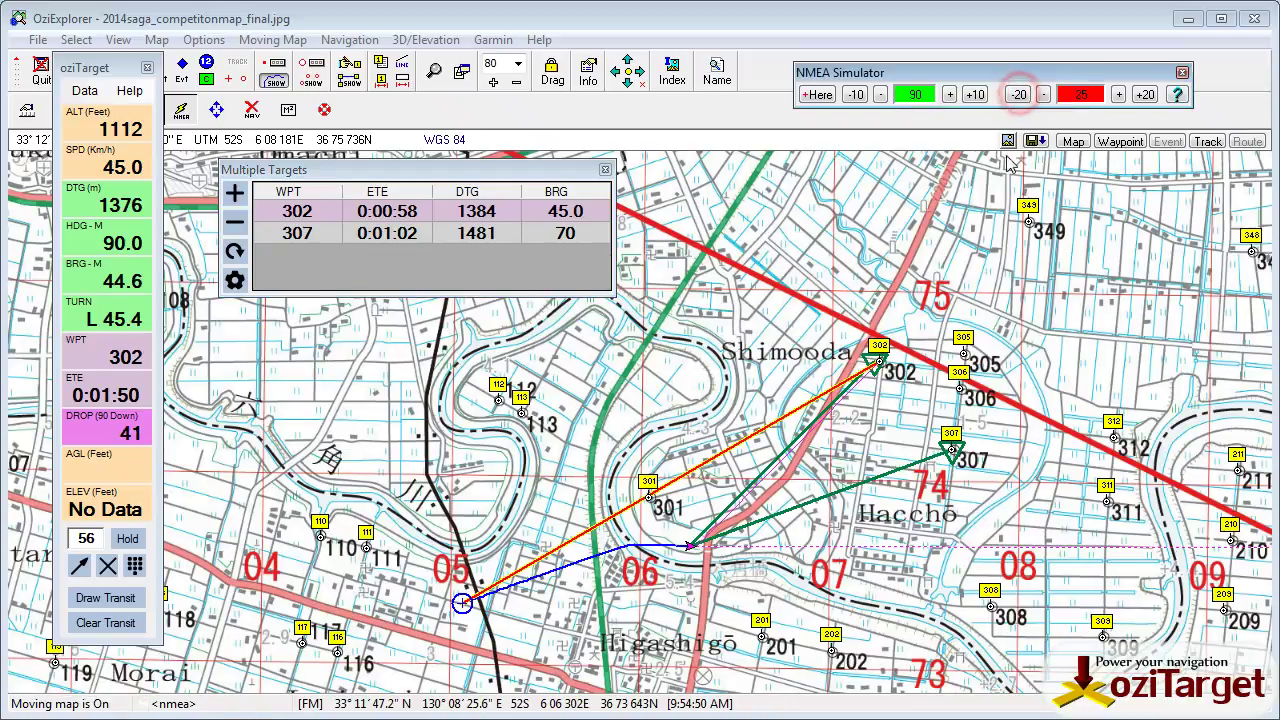